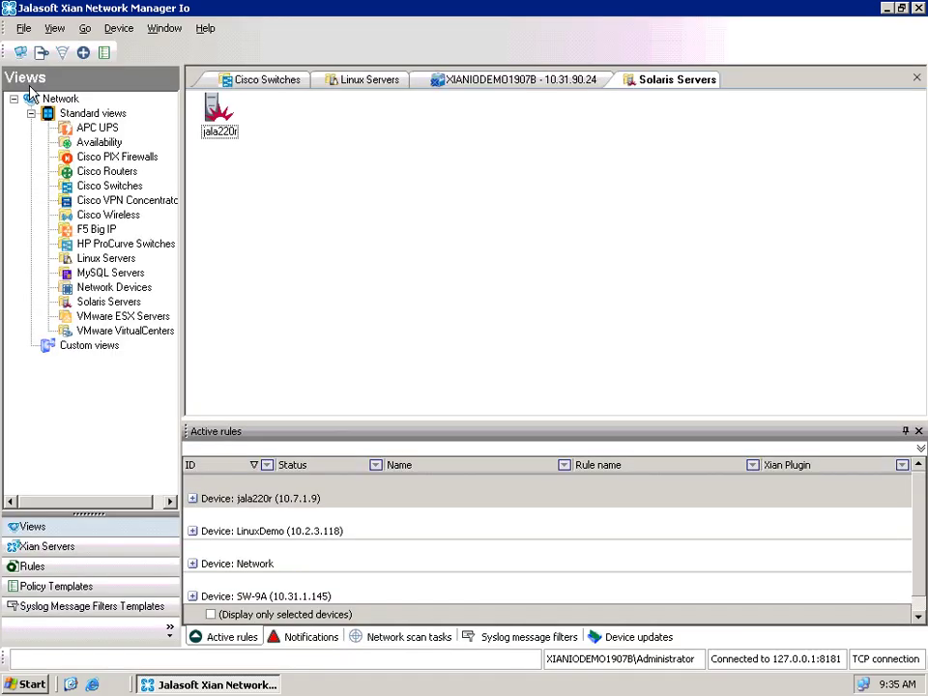
Show the devices of server XIANIODEMO1907B at 10.31.90.24.
left_click(552, 82)
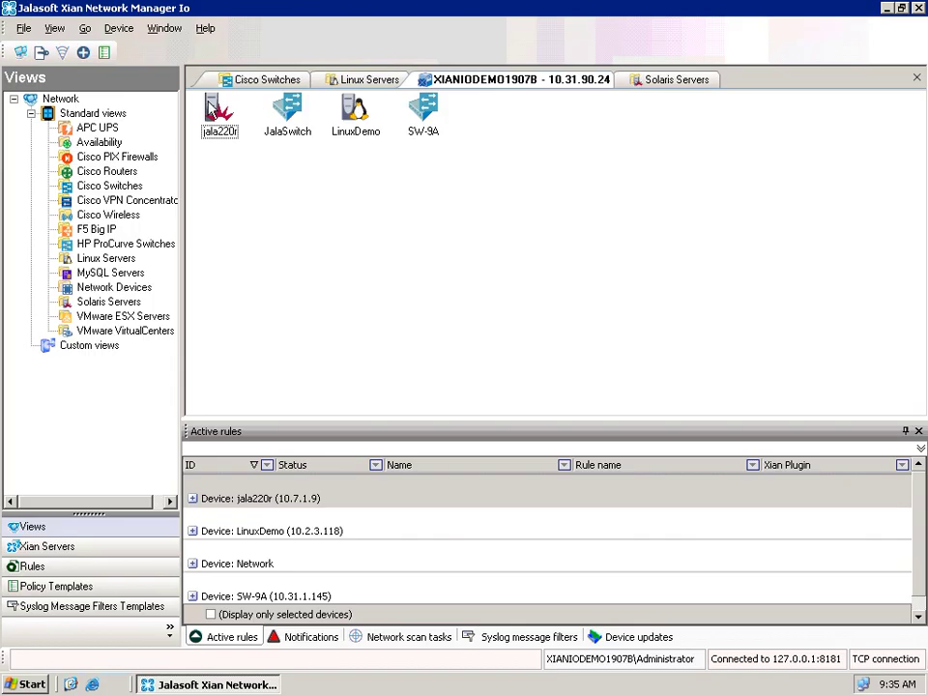
Add a Cisco Router at 10.31.90.42 with its community string to the demo server.
left_click(83, 53)
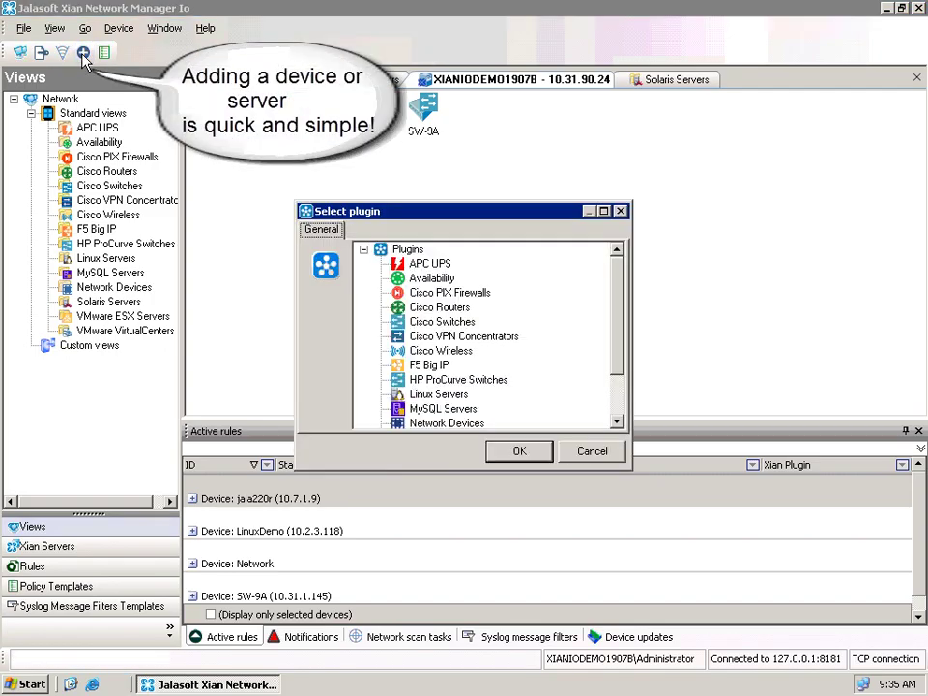
left_click(450, 309)
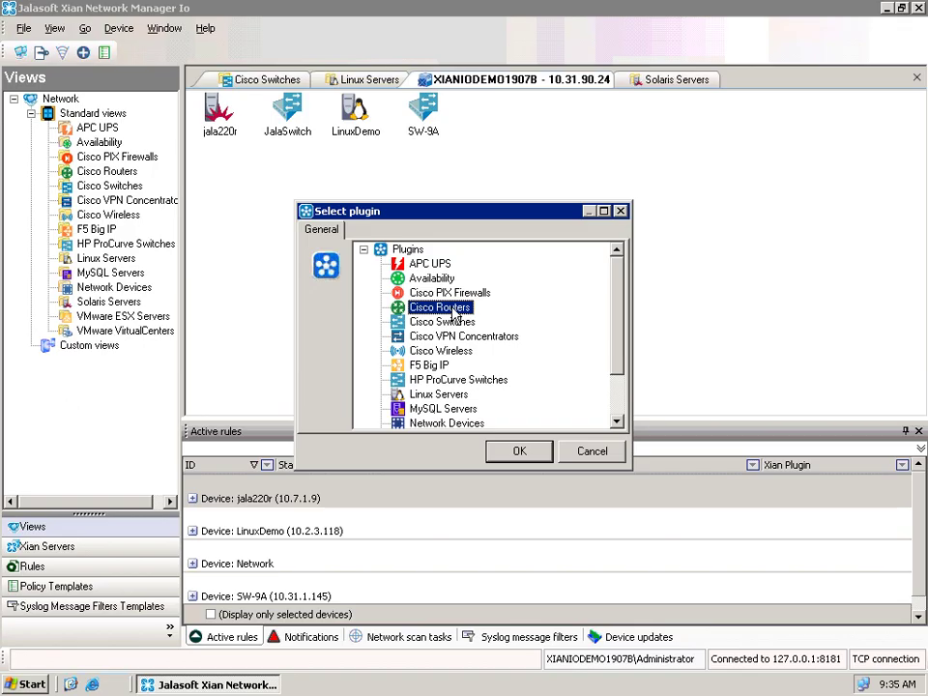
left_click(520, 455)
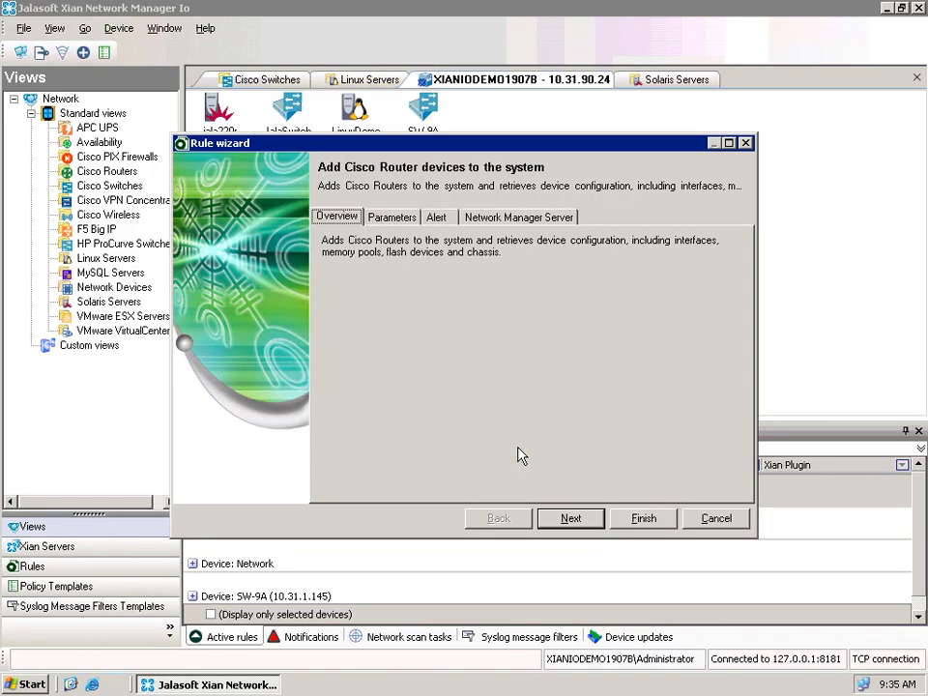
left_click(400, 220)
left_click(501, 280)
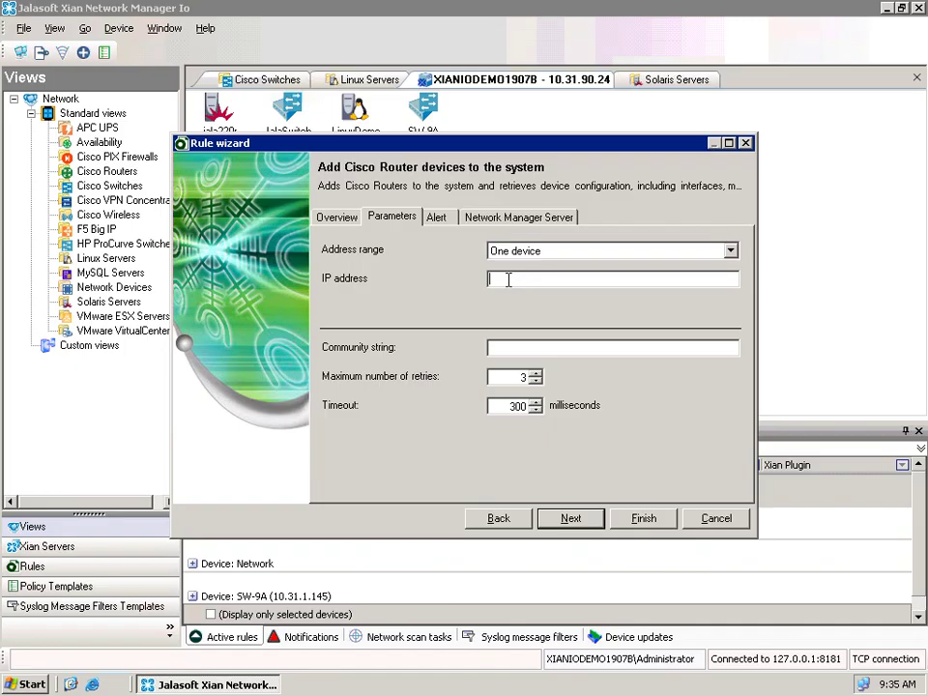
type("10.31.90.42public")
left_click(488, 216)
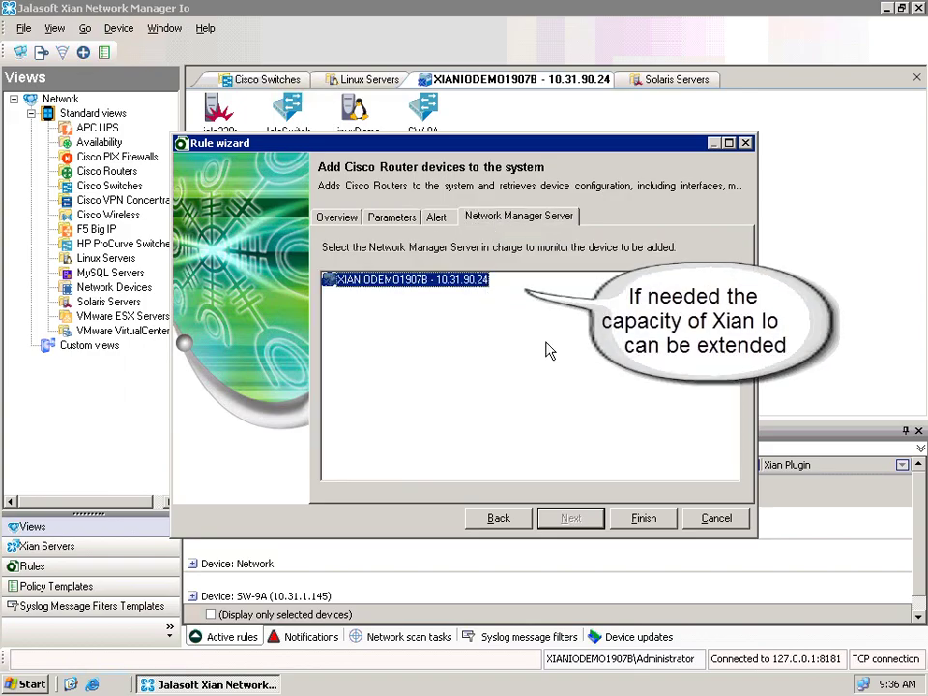
left_click(643, 518)
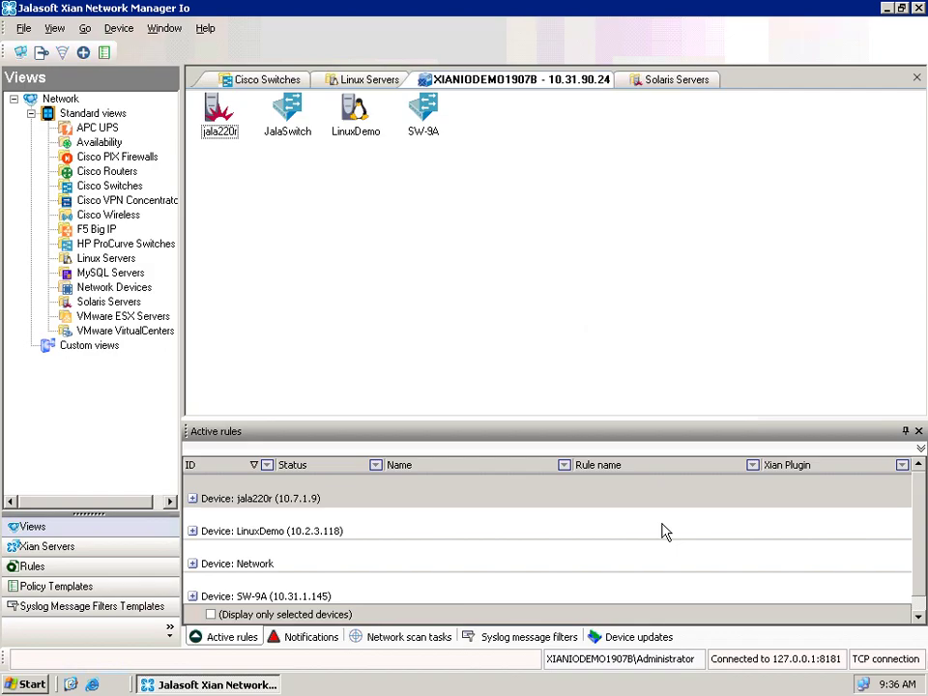
Review the new Add Cisco Router rule 76 and select the JalaRO2621 router.
left_click(192, 564)
left_click(351, 583)
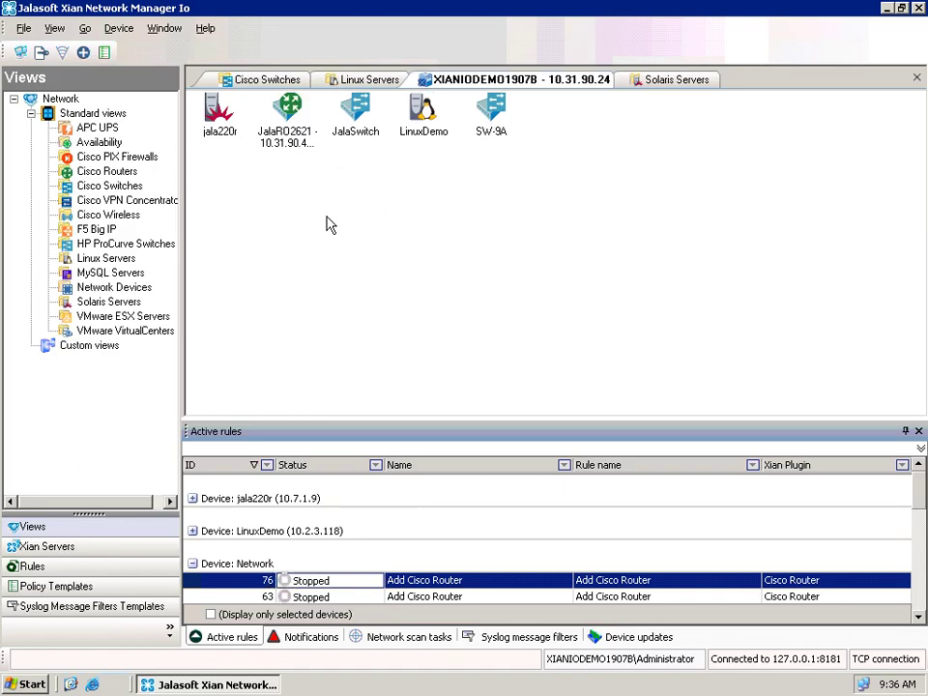
left_click(285, 114)
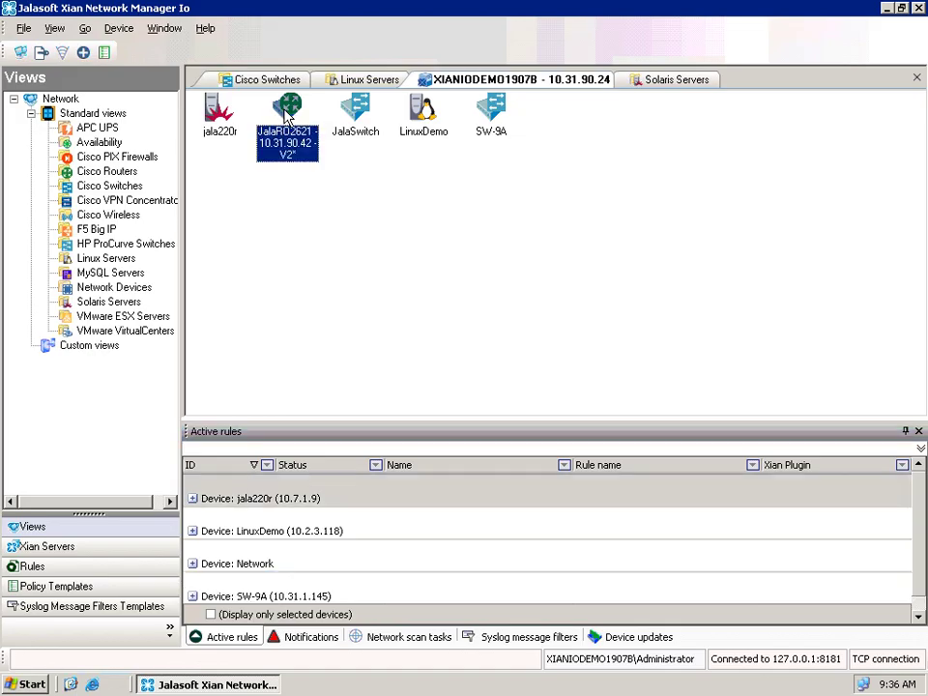
Open JalaRO2621's properties and expand its Memory Pools, Interfaces, Flash devices and Entities.
double_click(285, 114)
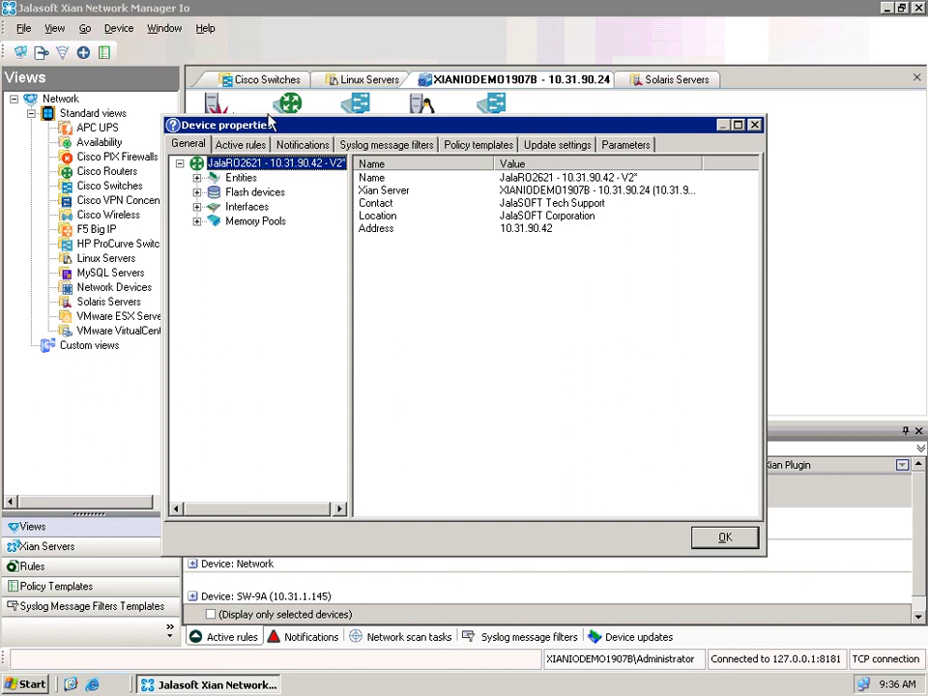
left_click(197, 221)
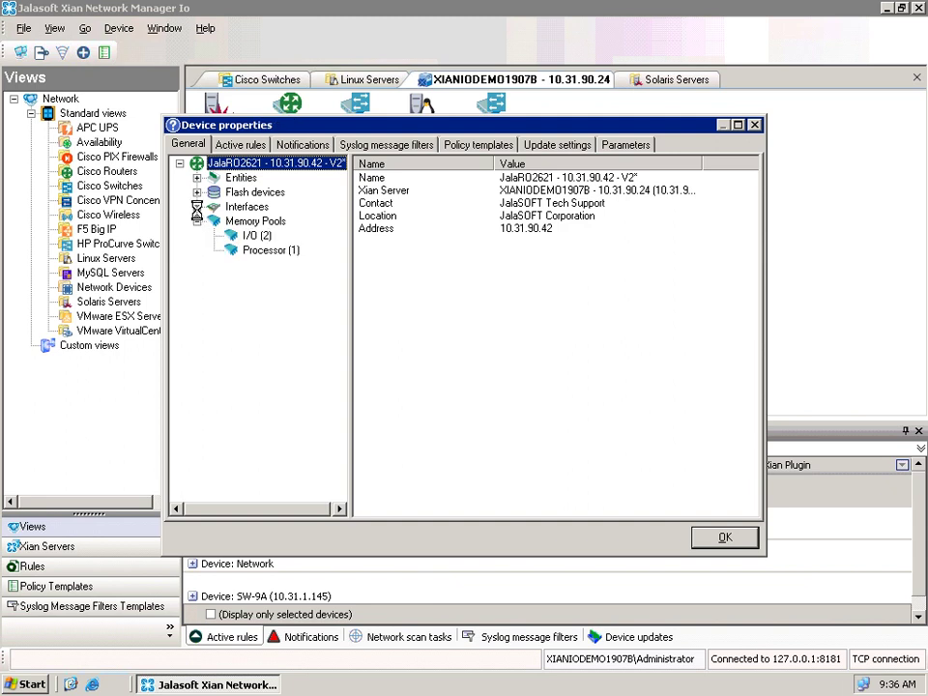
left_click(197, 208)
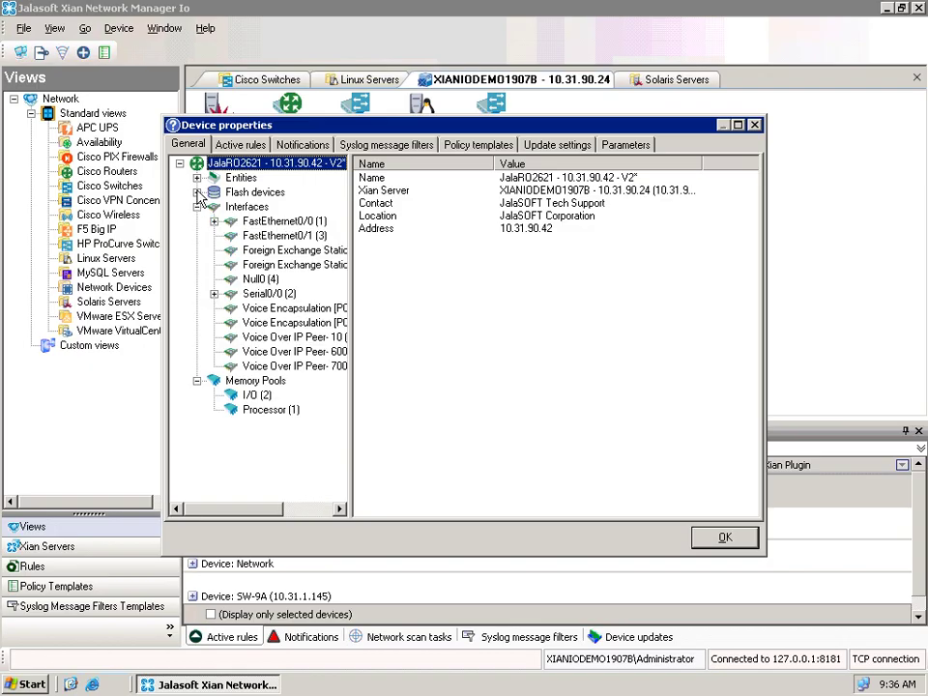
left_click(197, 192)
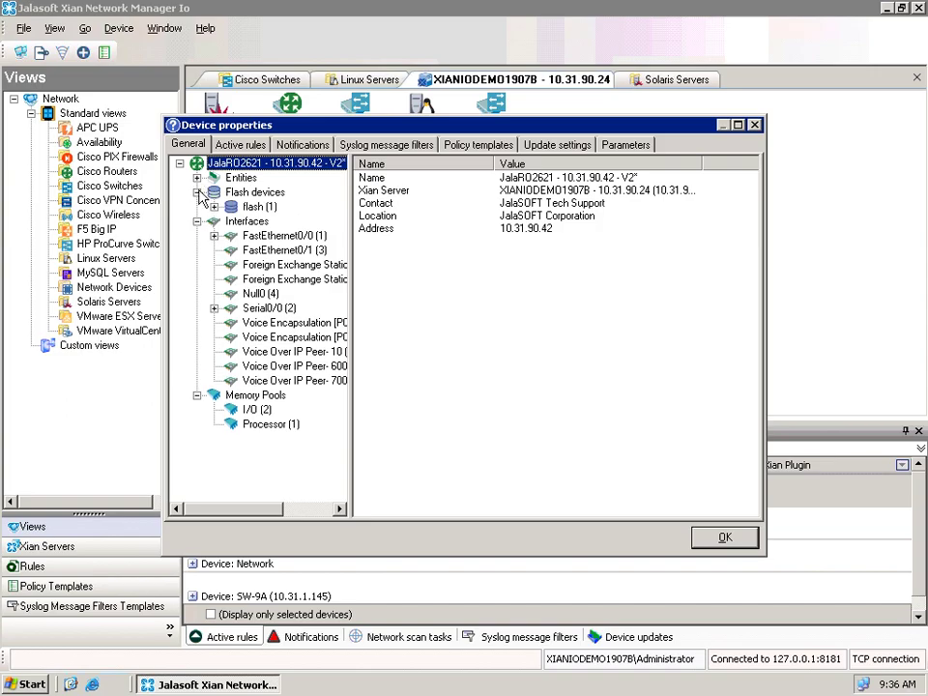
left_click(214, 207)
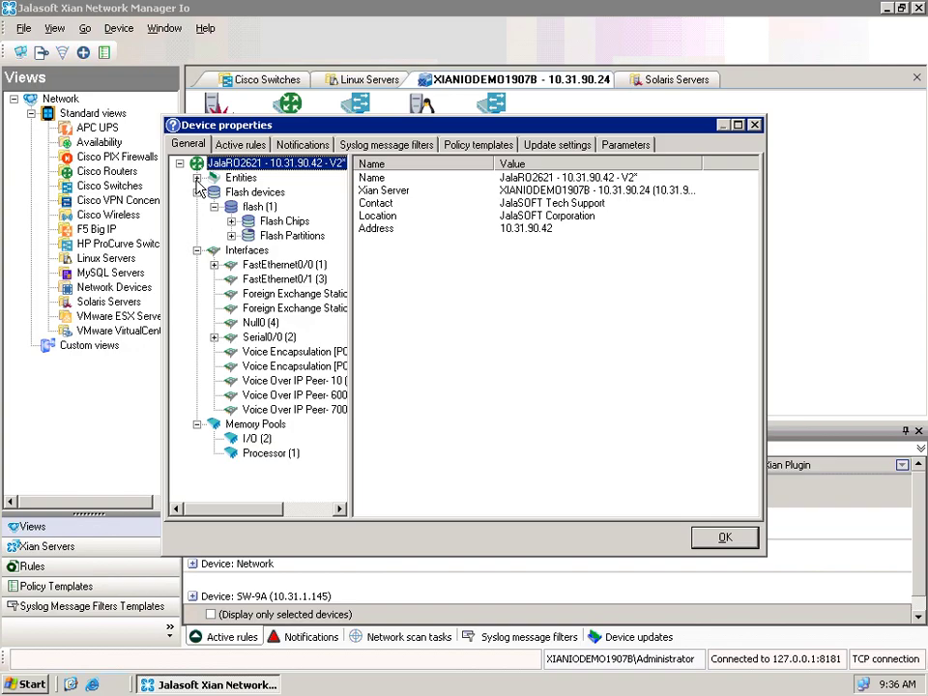
left_click(197, 179)
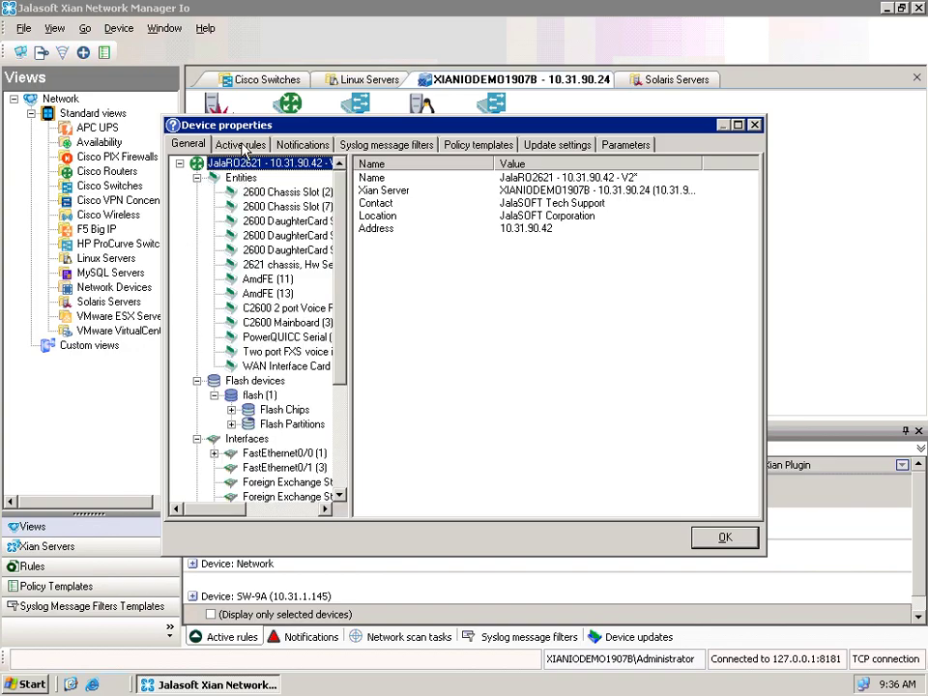
On Active rules, expand the Flash Partition, Memory pool, Interface and General rule groups.
left_click(244, 145)
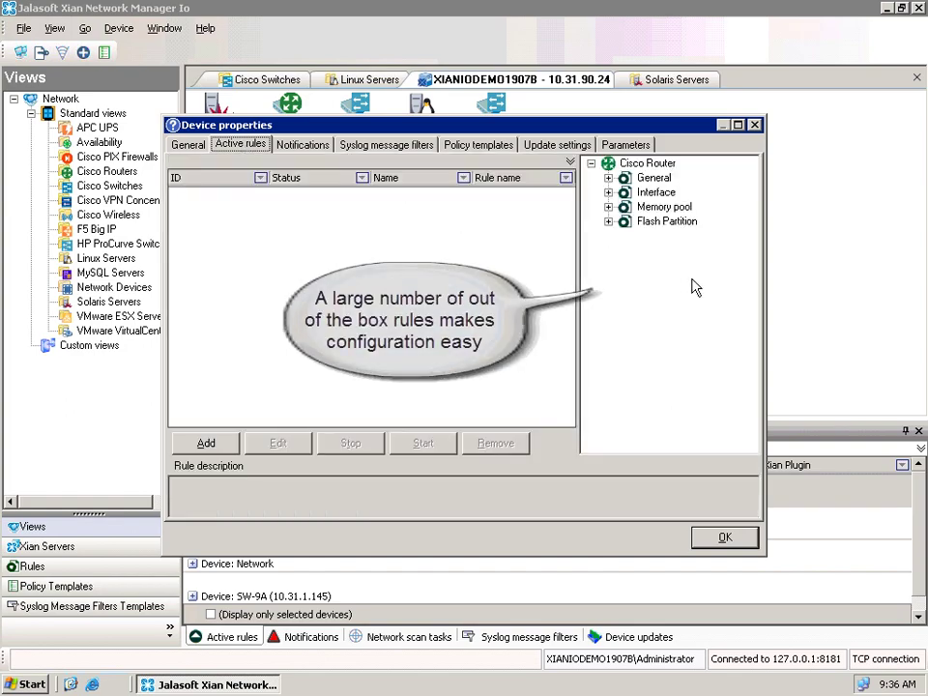
left_click(608, 221)
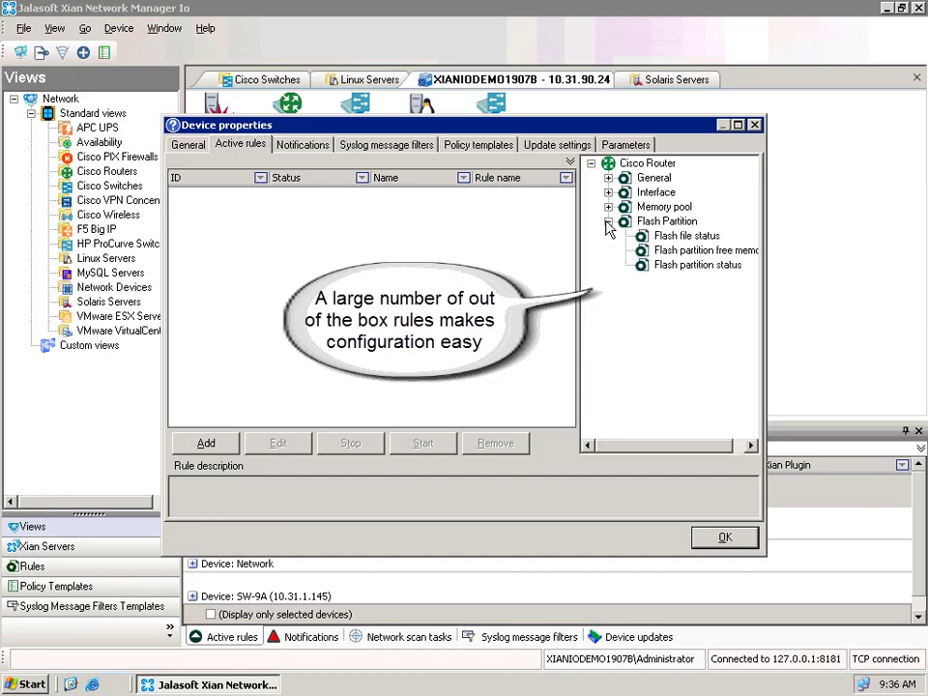
left_click(608, 207)
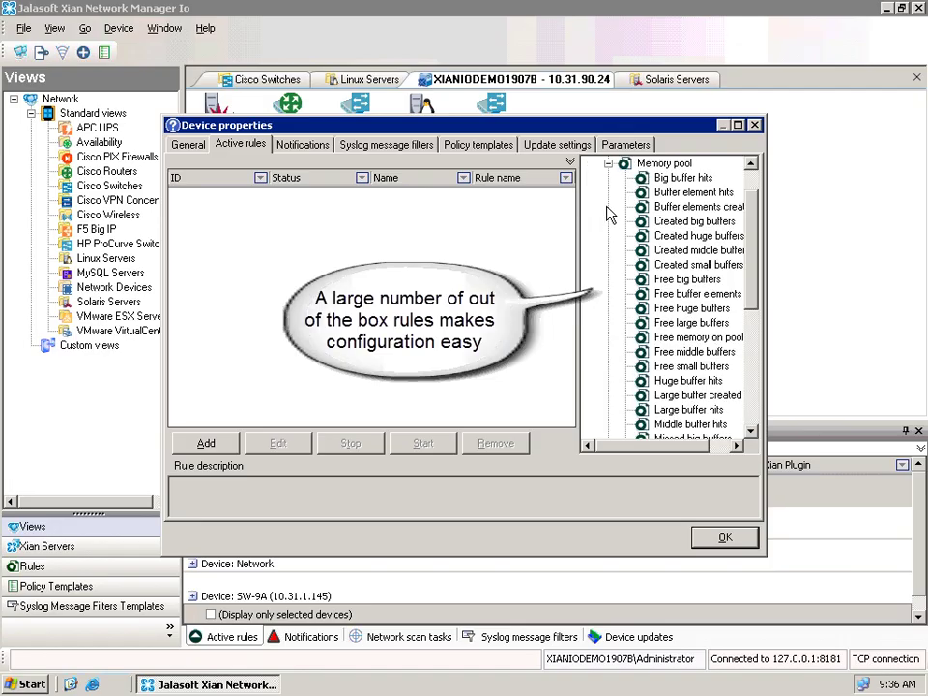
scroll(608, 164, "up", 1)
left_click(608, 192)
scroll(608, 194, "up", 1)
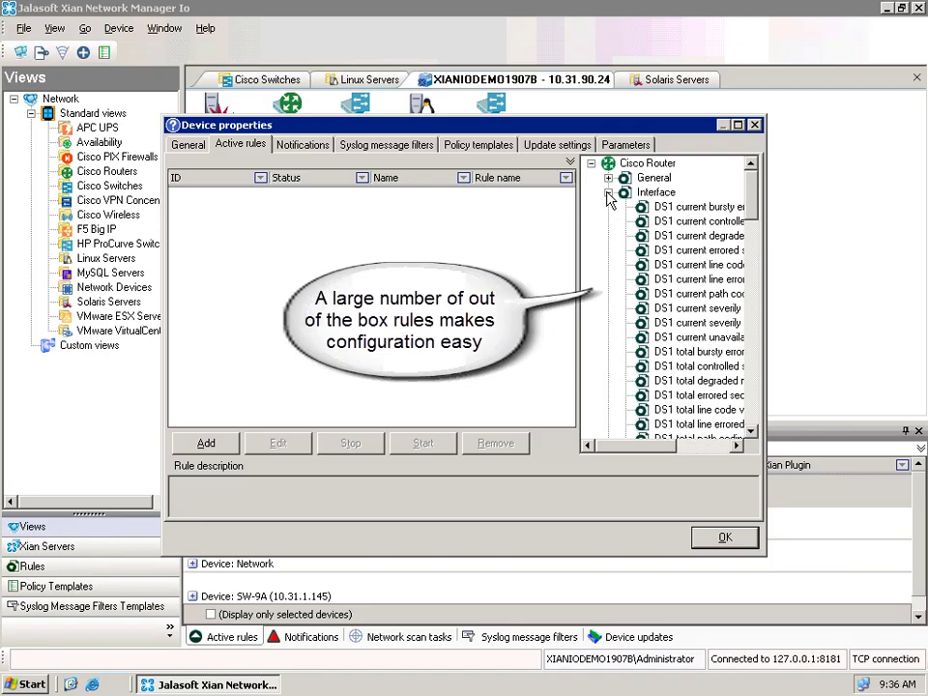
left_click(607, 177)
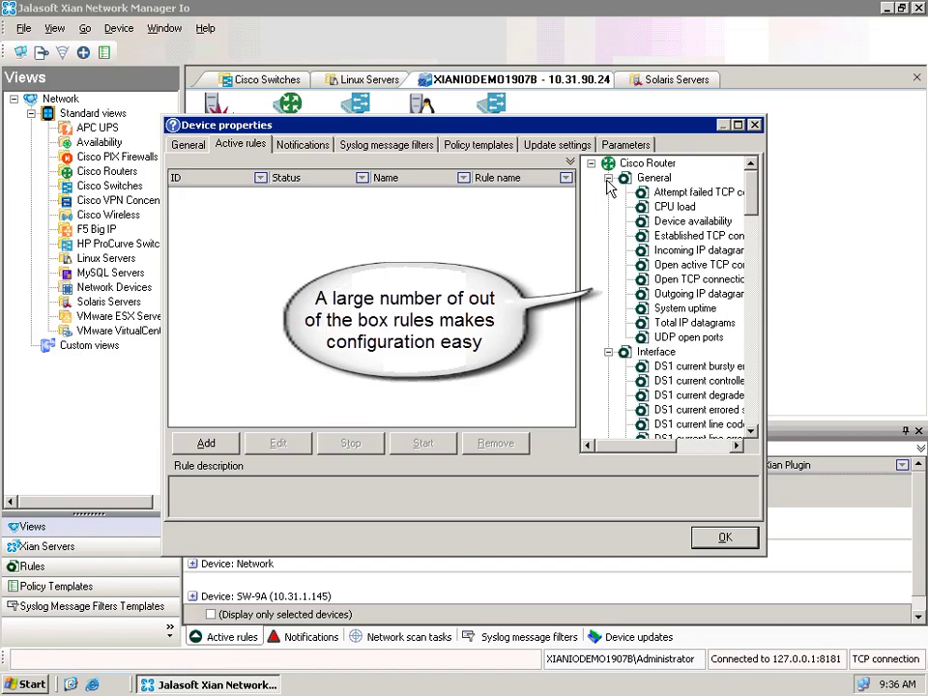
Add the Total traffic rule to the router's active rules.
left_click(667, 206)
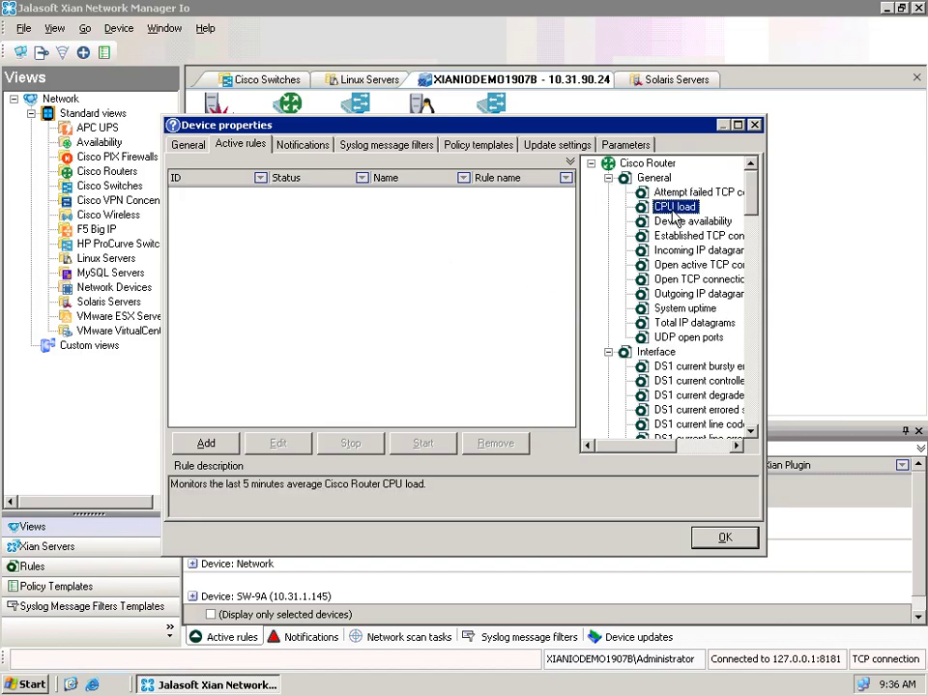
left_click(673, 322)
scroll(682, 358, "down", 4)
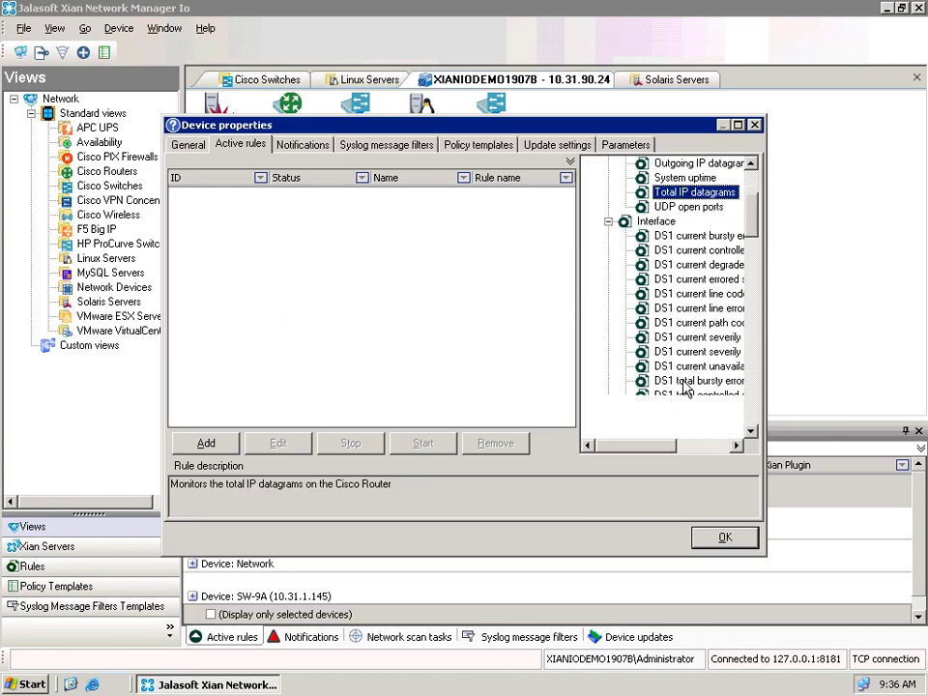
scroll(686, 385, "down", 8)
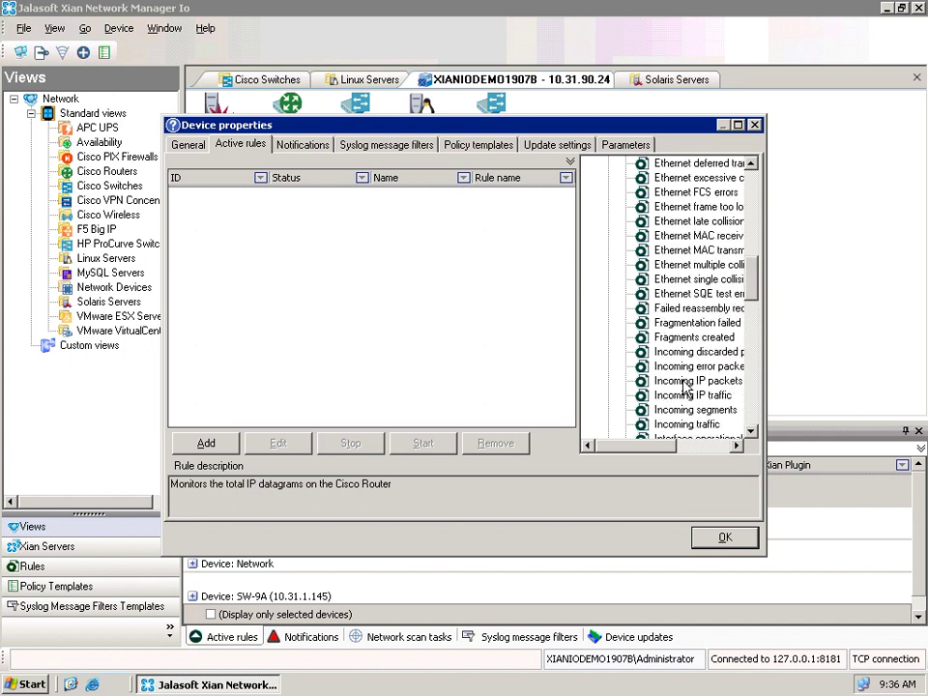
scroll(684, 384, "down", 7)
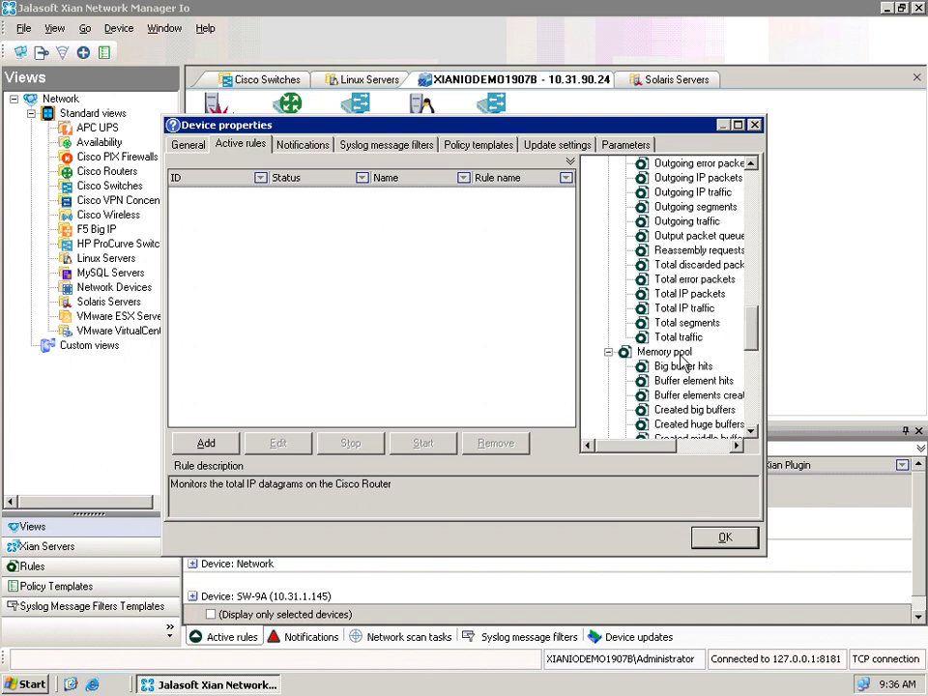
left_click(678, 338)
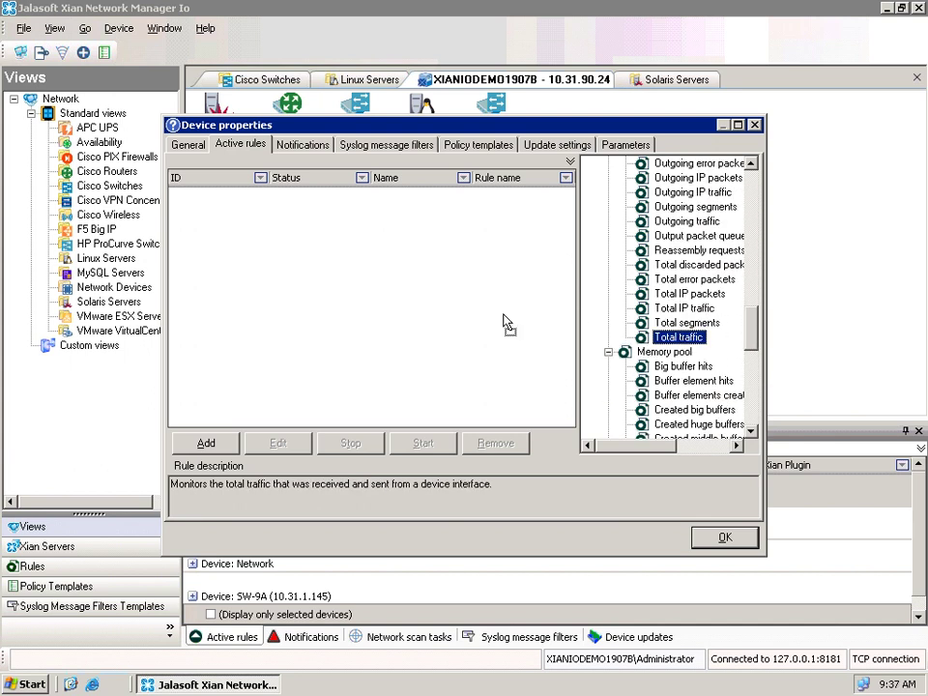
left_click_drag(393, 307, 393, 306)
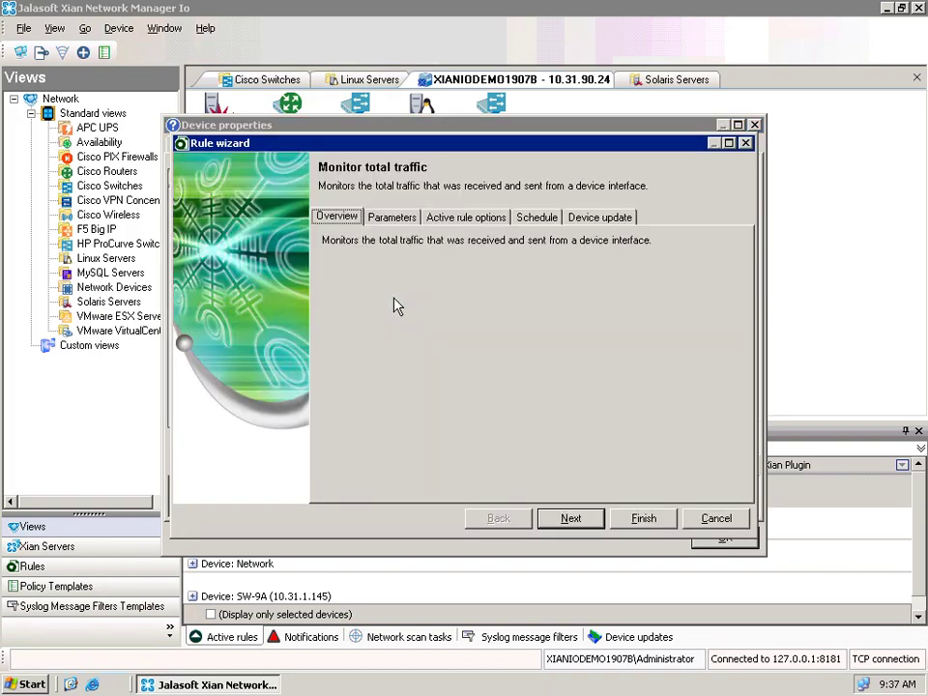
Monitor only the FastEthernet0/0 and FastEthernet0/1 interfaces.
left_click(396, 220)
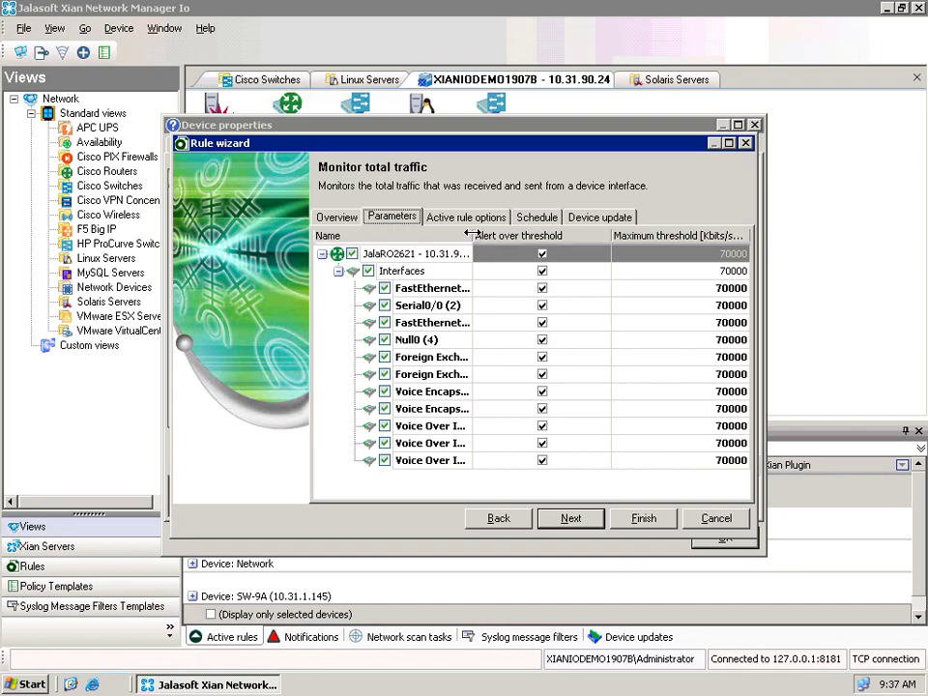
left_click_drag(472, 235, 510, 235)
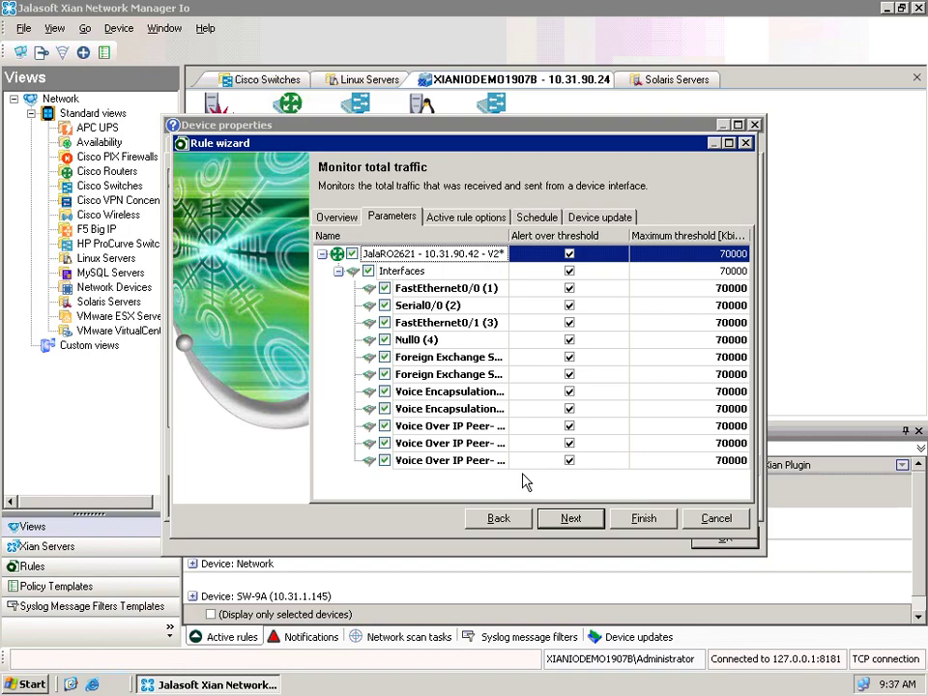
left_click(352, 254)
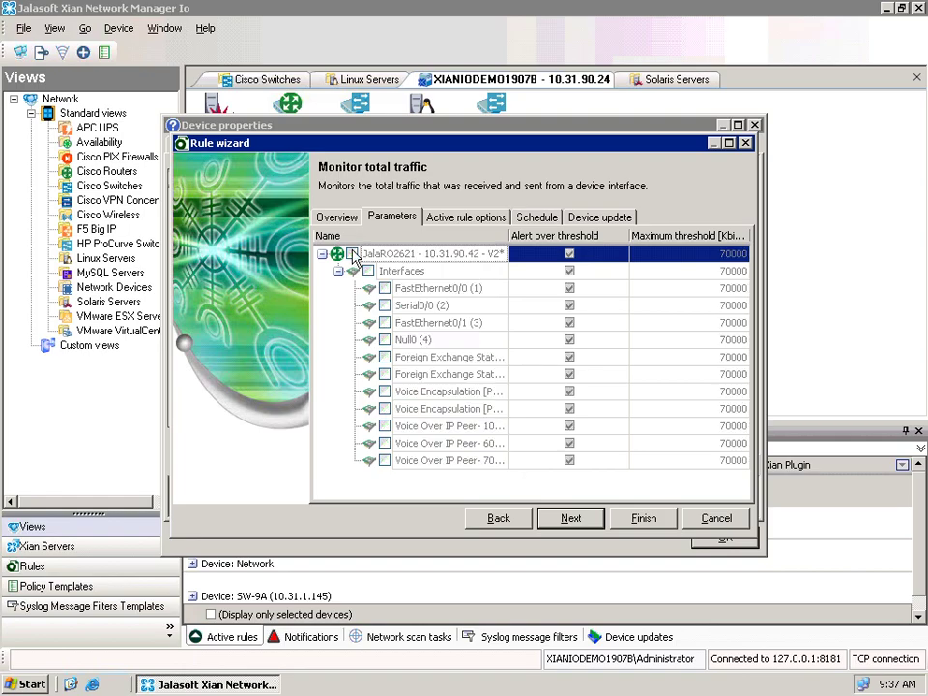
left_click(387, 287)
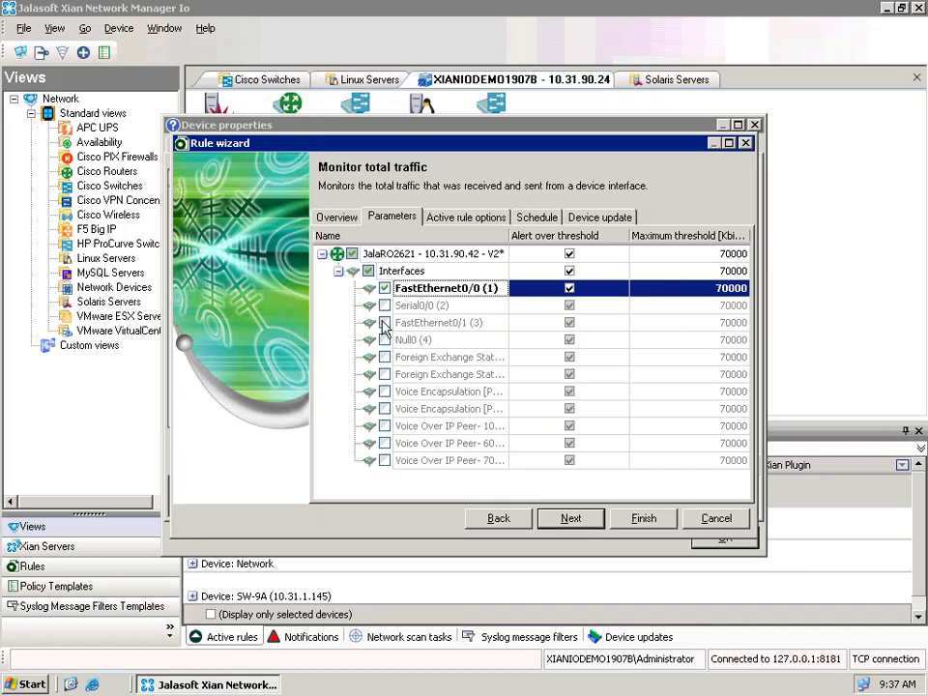
left_click(384, 321)
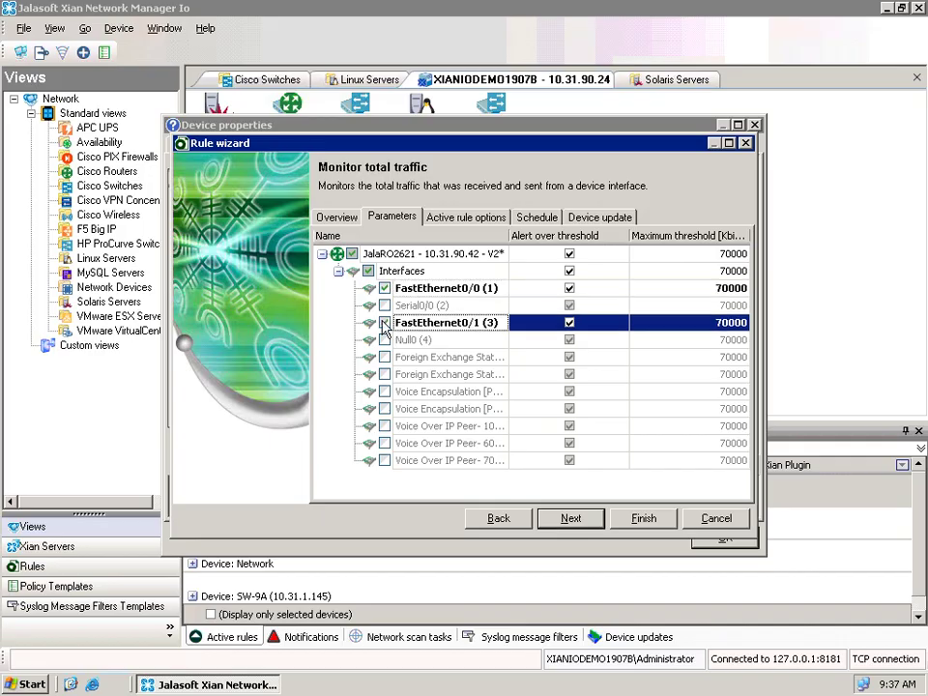
Set thresholds 100 and 900 on FastEthernet0/0 and 0/1; add Serial0/0 without threshold alerts.
left_click(718, 289)
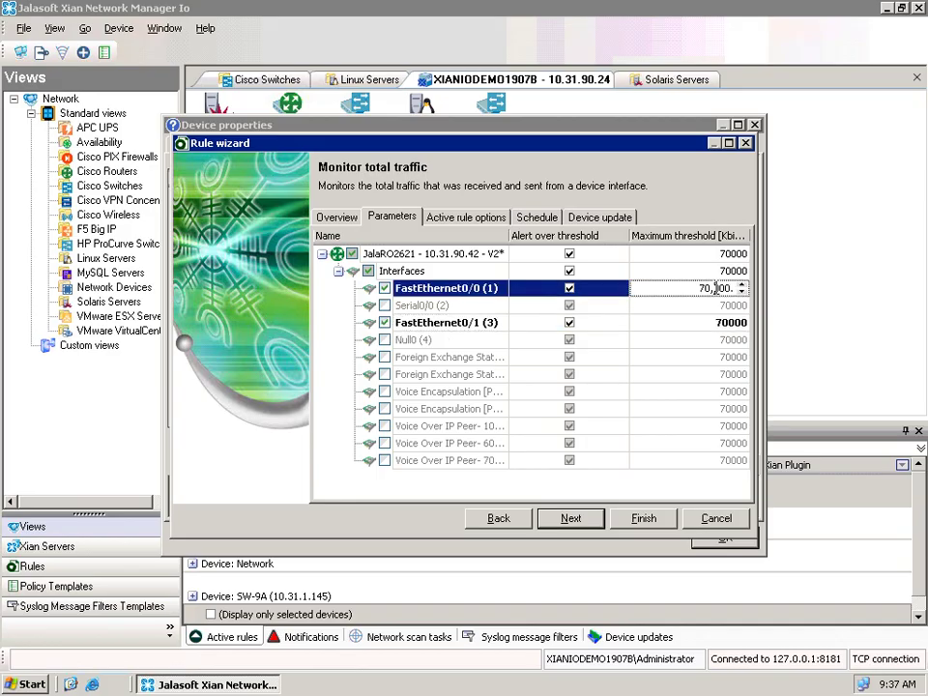
type("100")
left_click(733, 325)
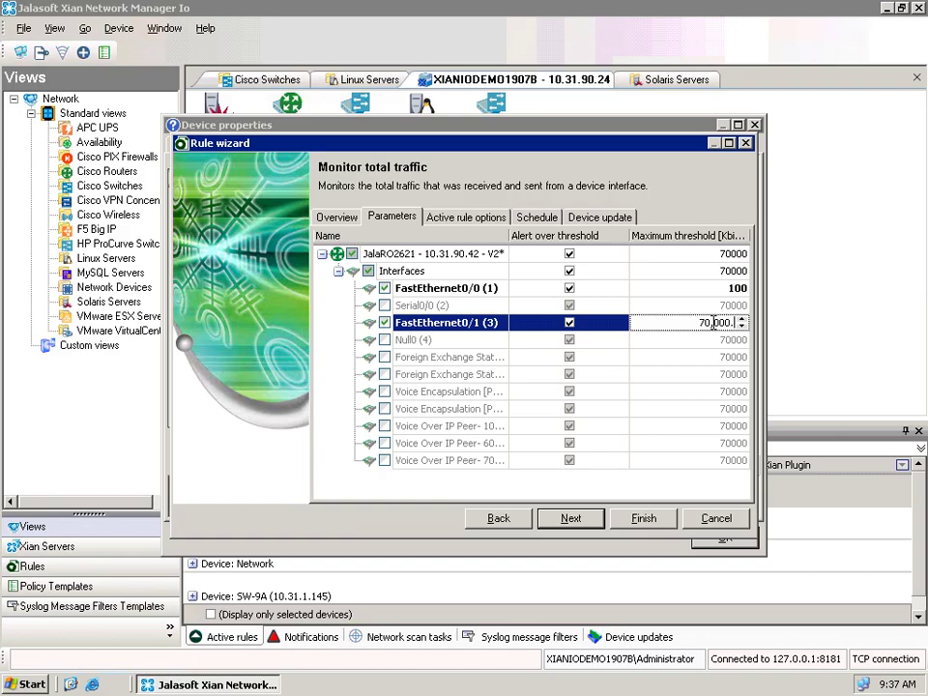
double_click(712, 323)
type("900")
left_click(385, 305)
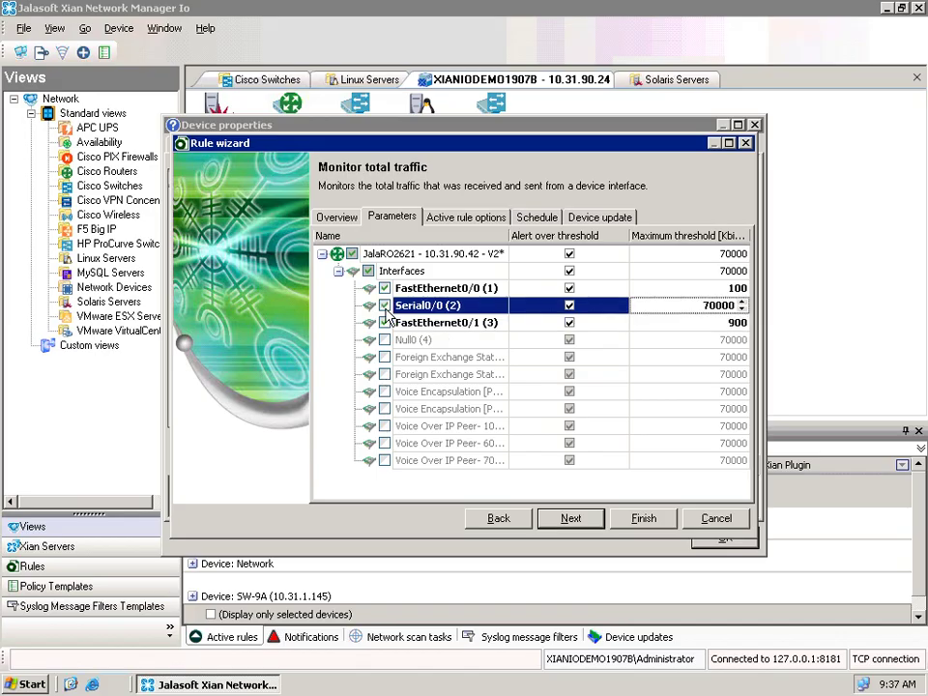
left_click(570, 309)
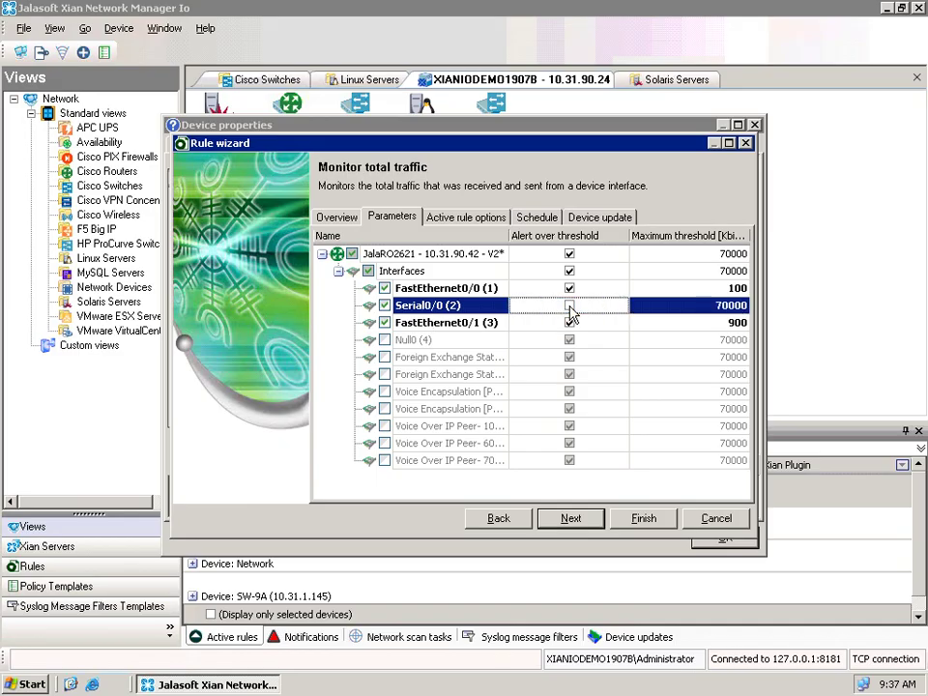
Set alert severity to Critical and append ' - Demo' to the rule name.
left_click(468, 220)
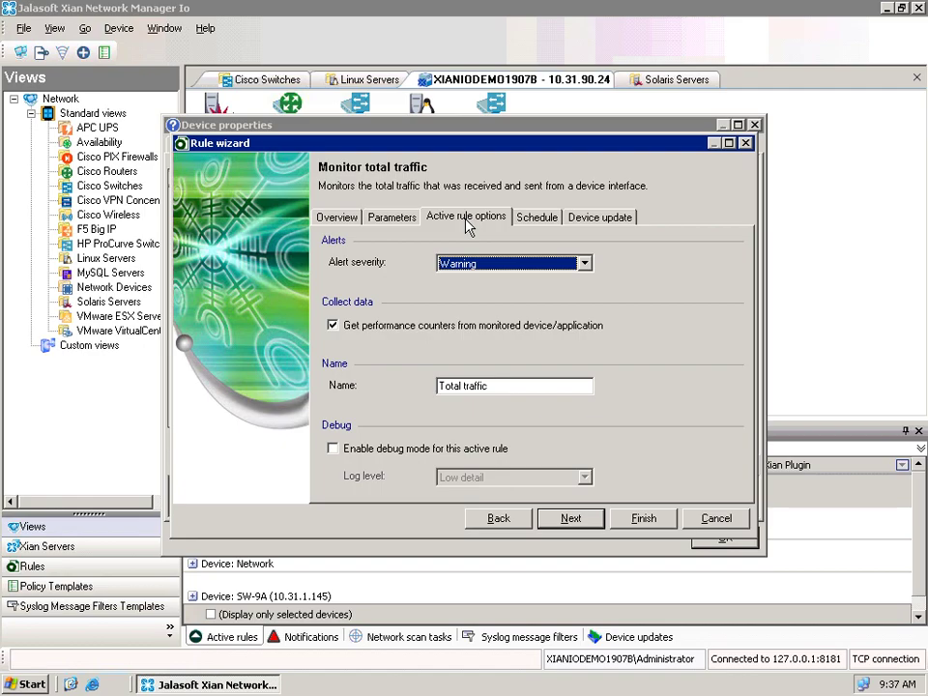
left_click(585, 264)
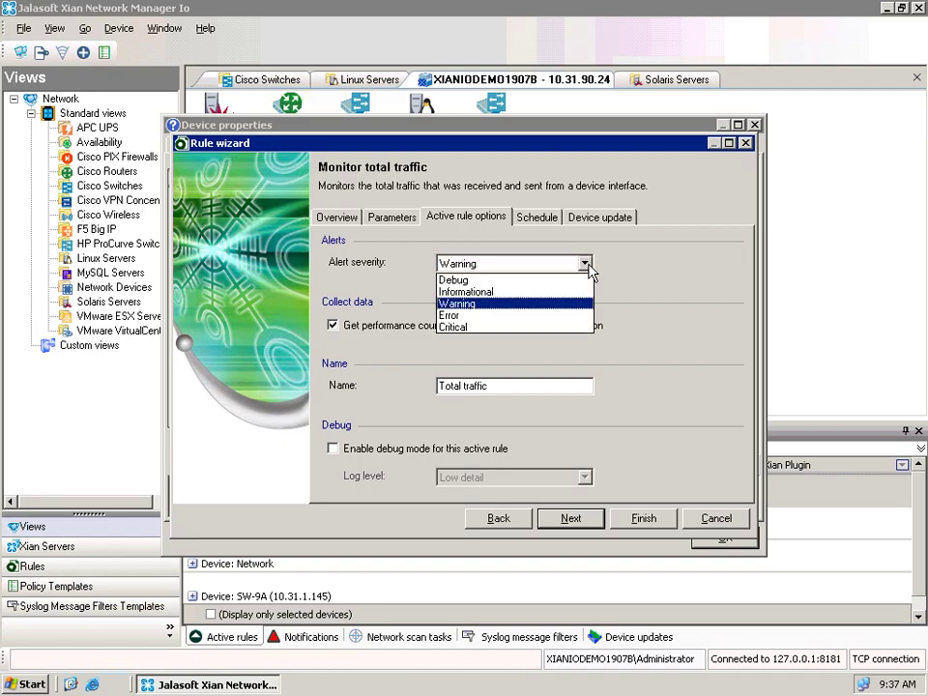
left_click(584, 327)
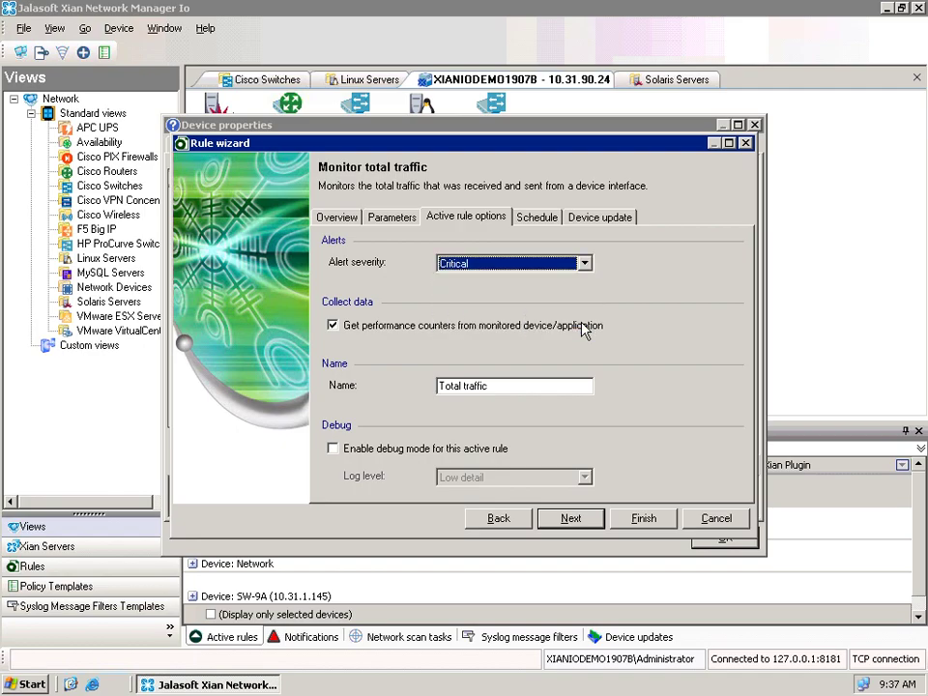
left_click(354, 329)
left_click(353, 329)
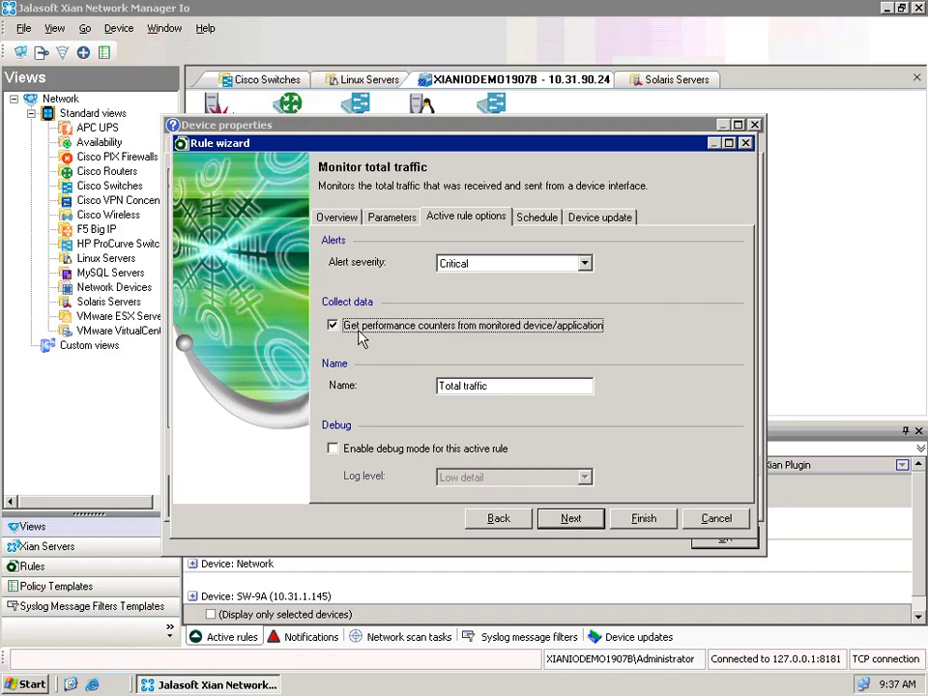
left_click(503, 384)
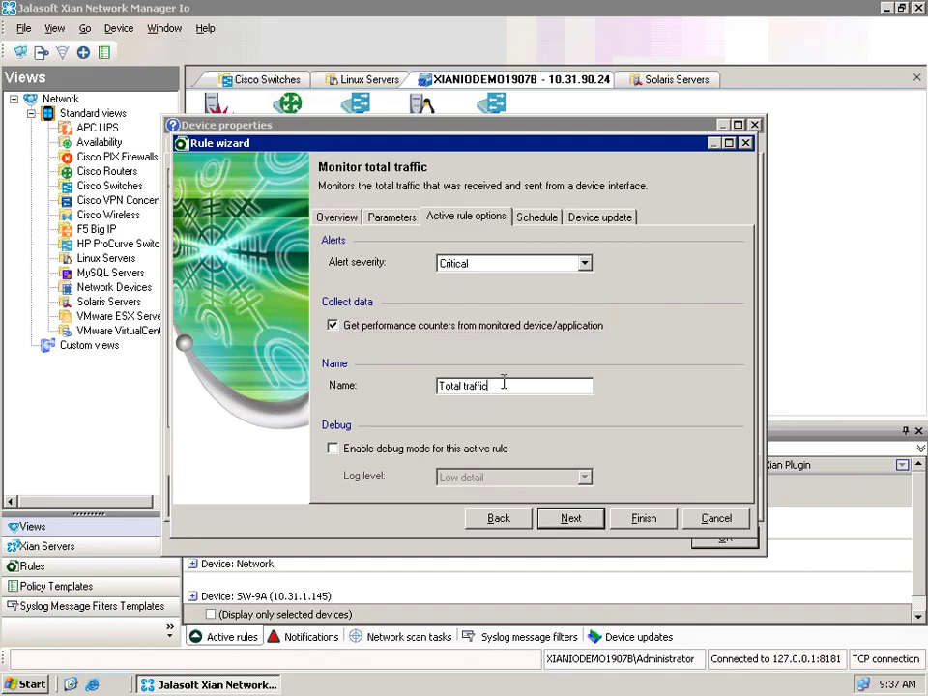
type("- Demo")
Set the schedule interval to 1 and the new-element maximum threshold to 100.
left_click(542, 224)
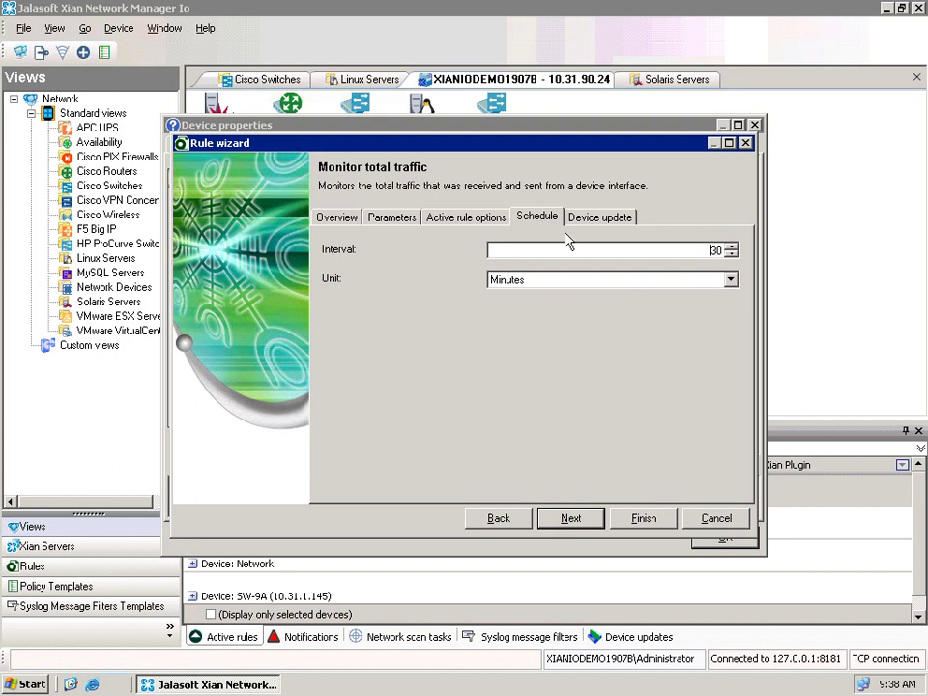
double_click(716, 250)
type("1")
left_click(619, 224)
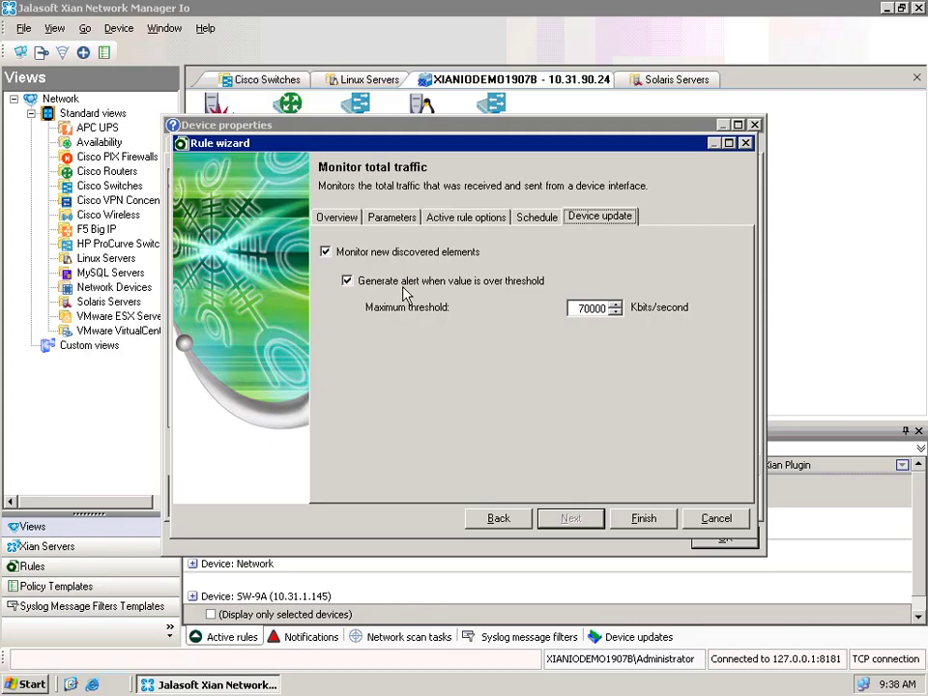
left_click(588, 303)
double_click(588, 303)
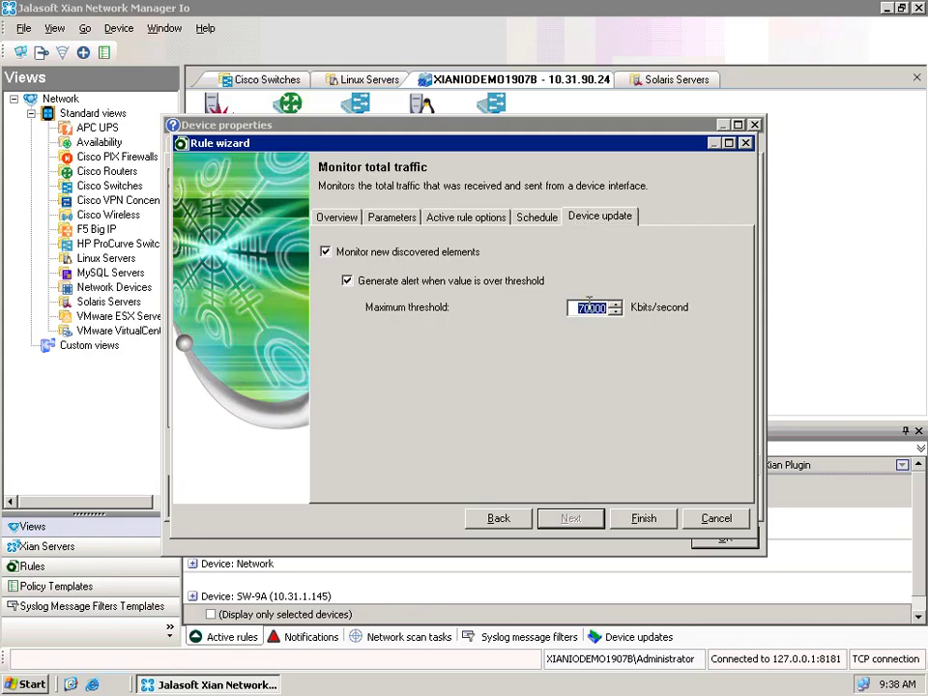
type("100")
Finish the traffic rule, then choose the Cisco Routers template under Syslog message filters.
left_click(650, 519)
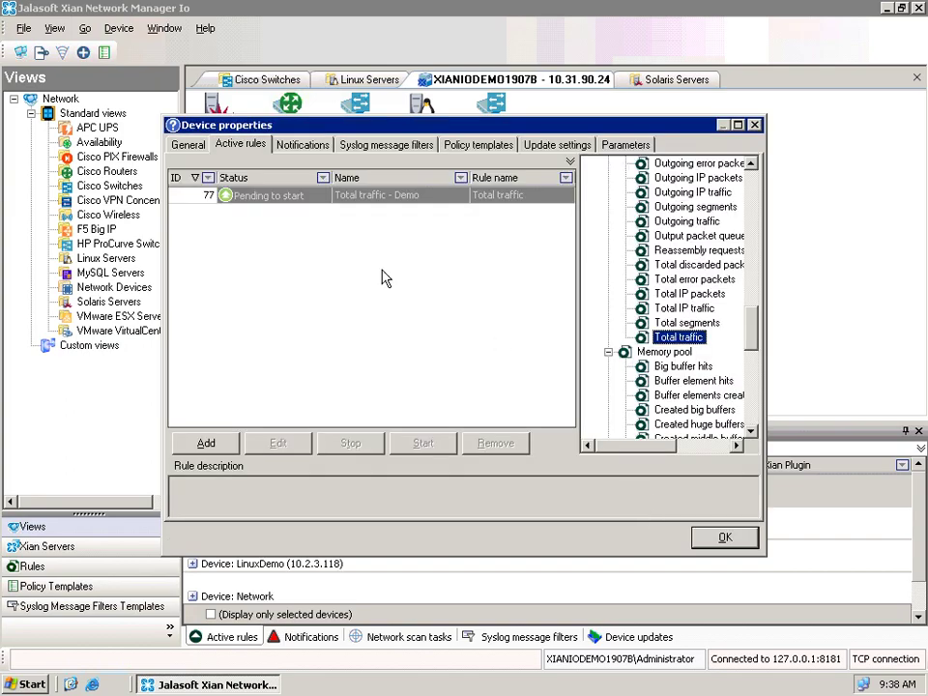
left_click(285, 201)
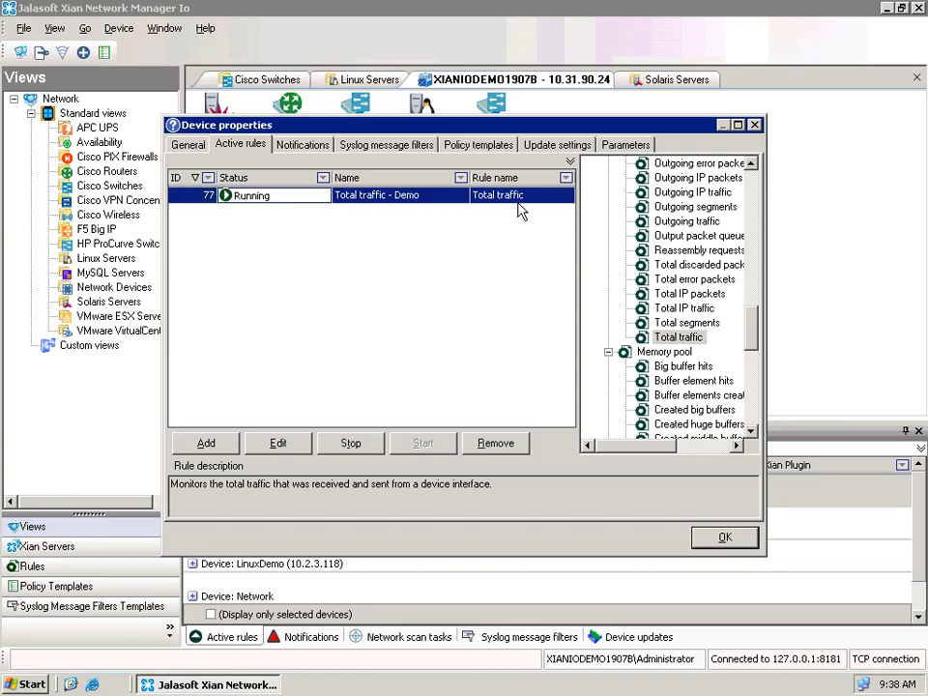
left_click(391, 151)
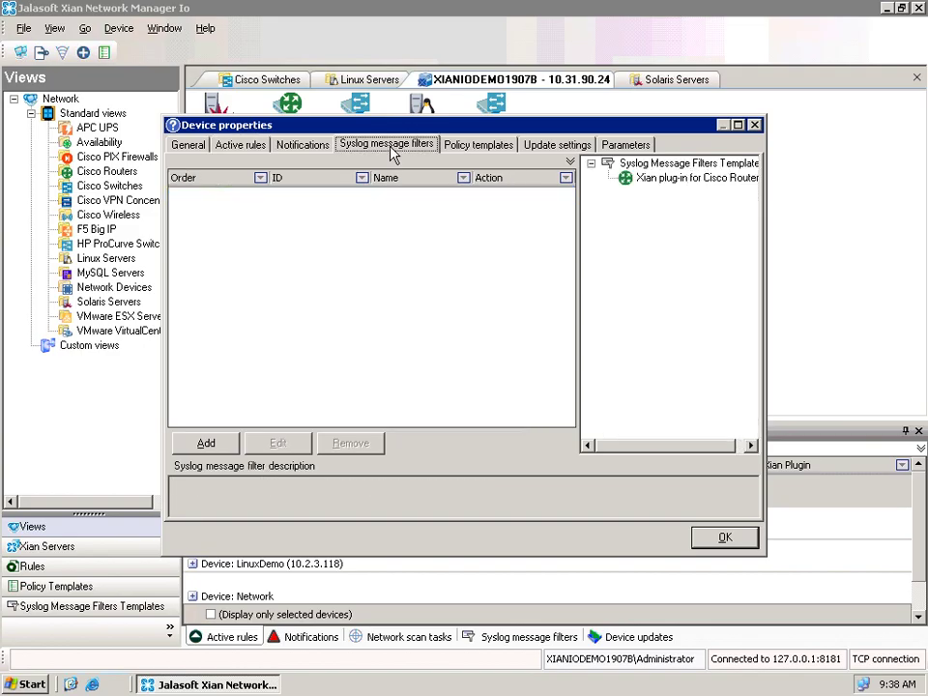
left_click(688, 178)
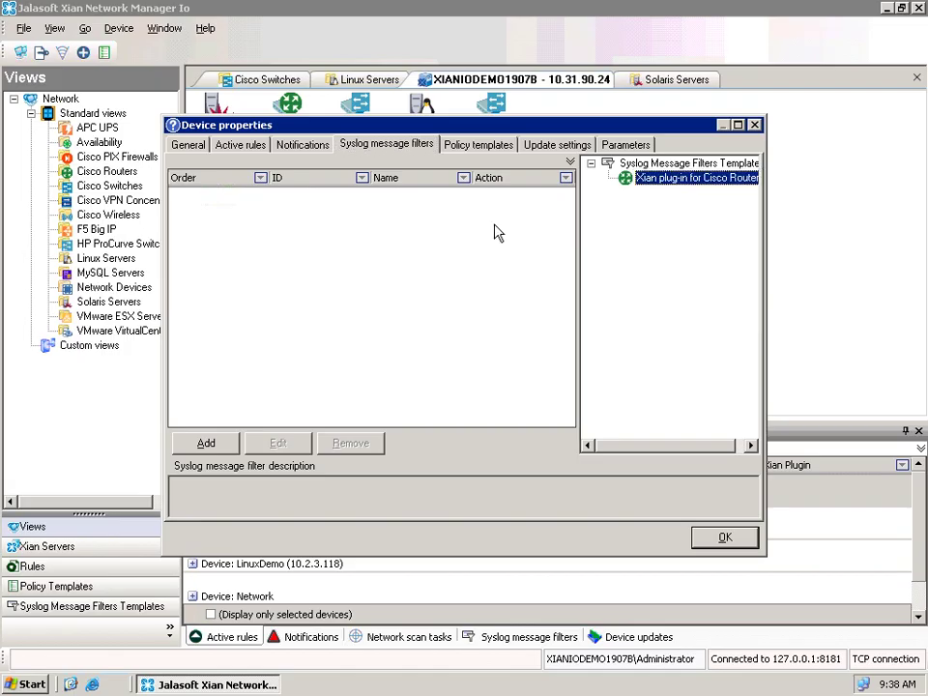
Create filter 'SyslogFilterRouter' accepting Emergency and Critical messages whose content matches 'cpu'.
left_click(213, 449)
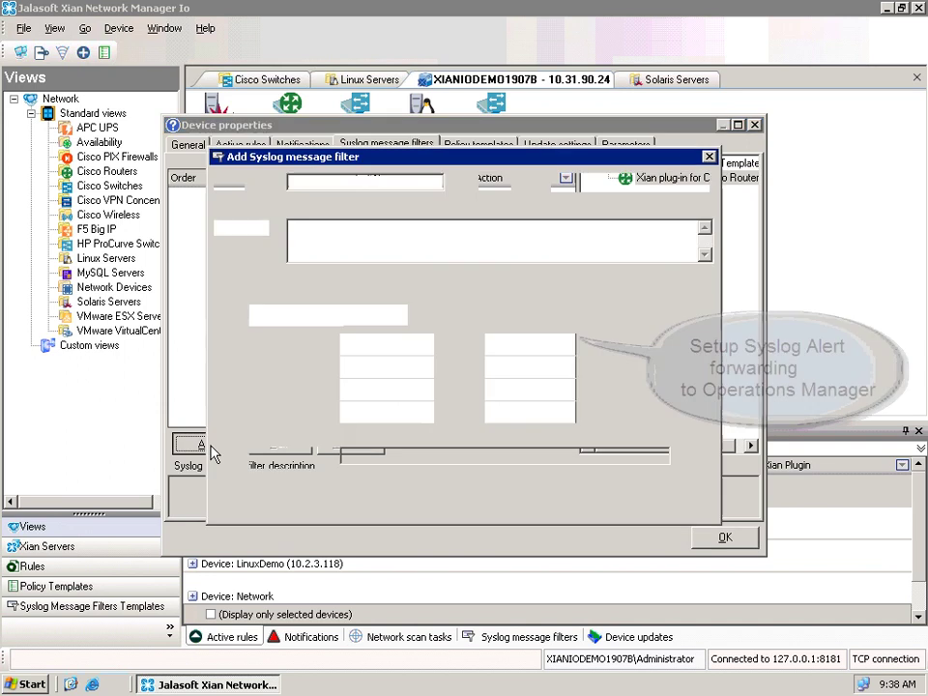
type("S")
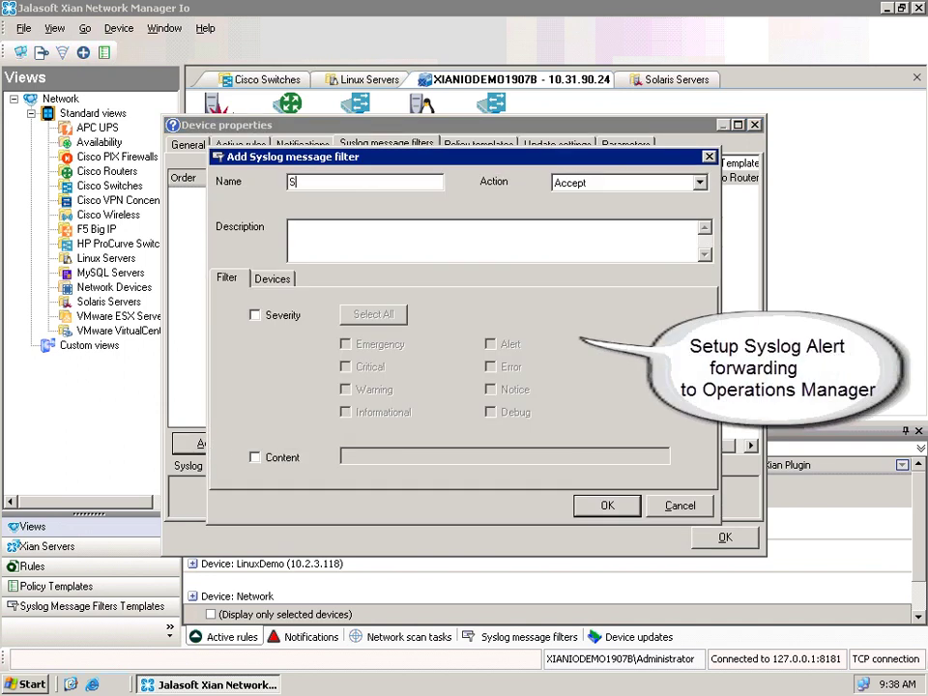
type("yslogFilter")
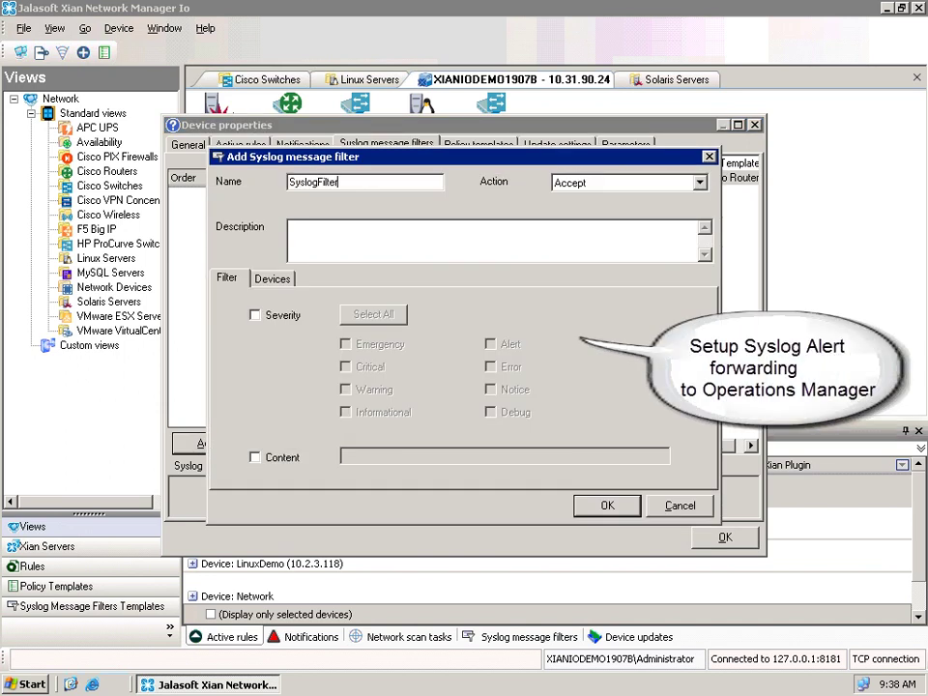
type("Router")
left_click(280, 318)
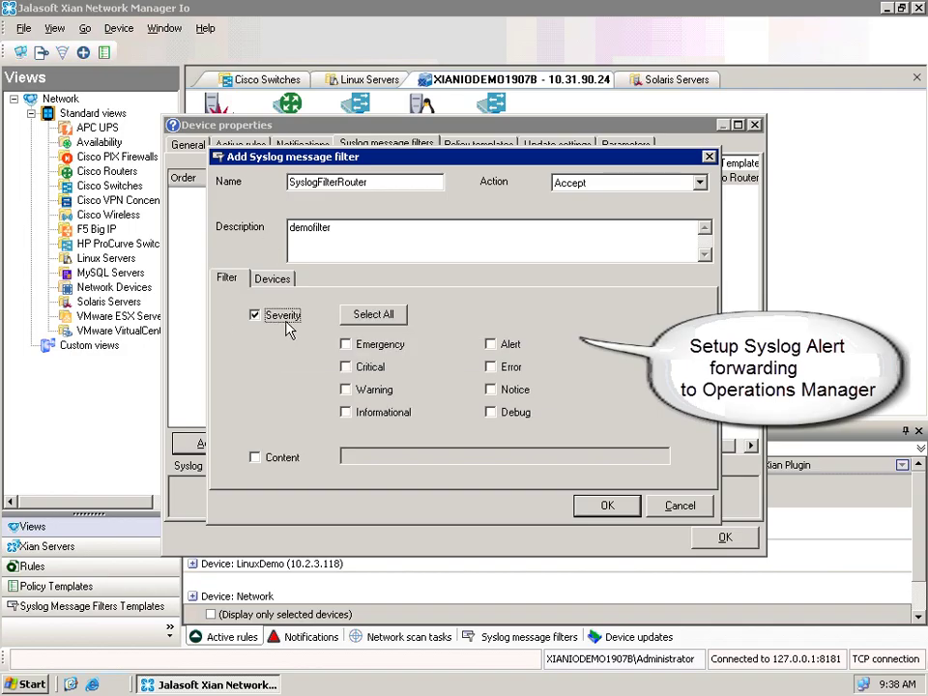
left_click(387, 348)
left_click(375, 368)
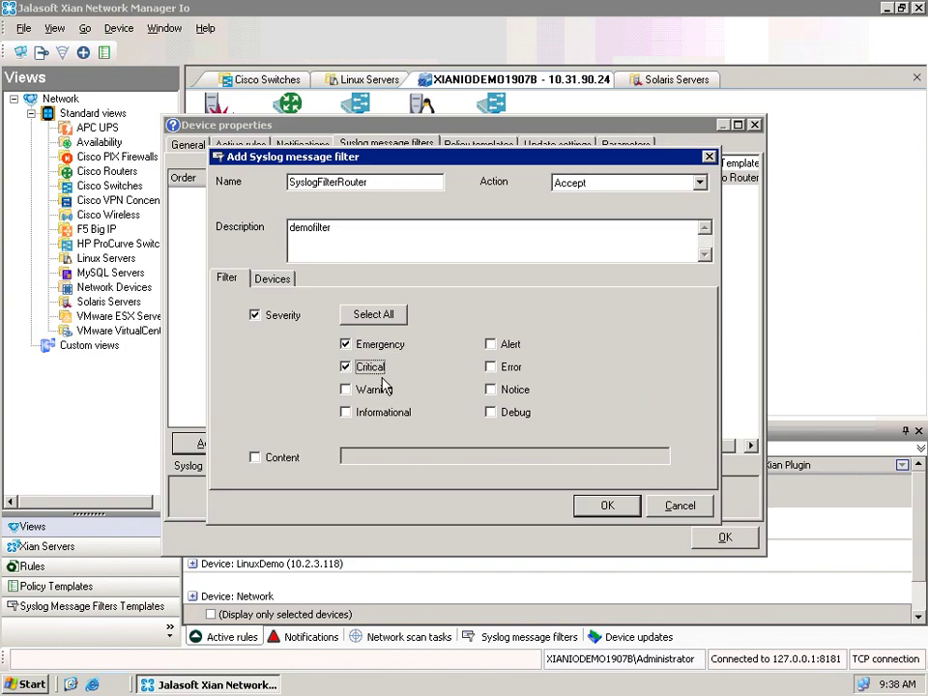
left_click(286, 460)
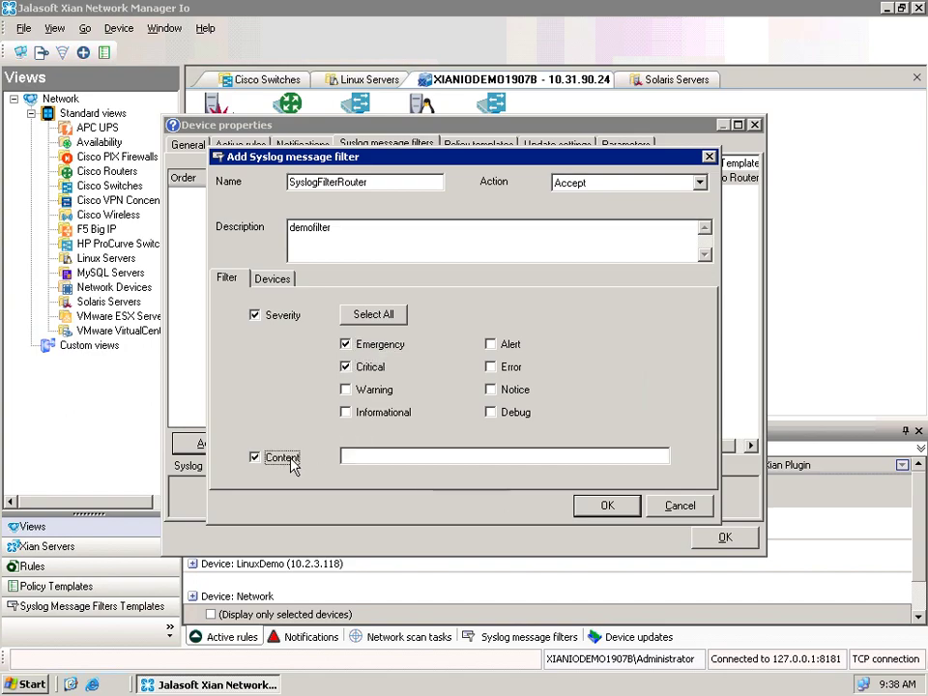
left_click(380, 457)
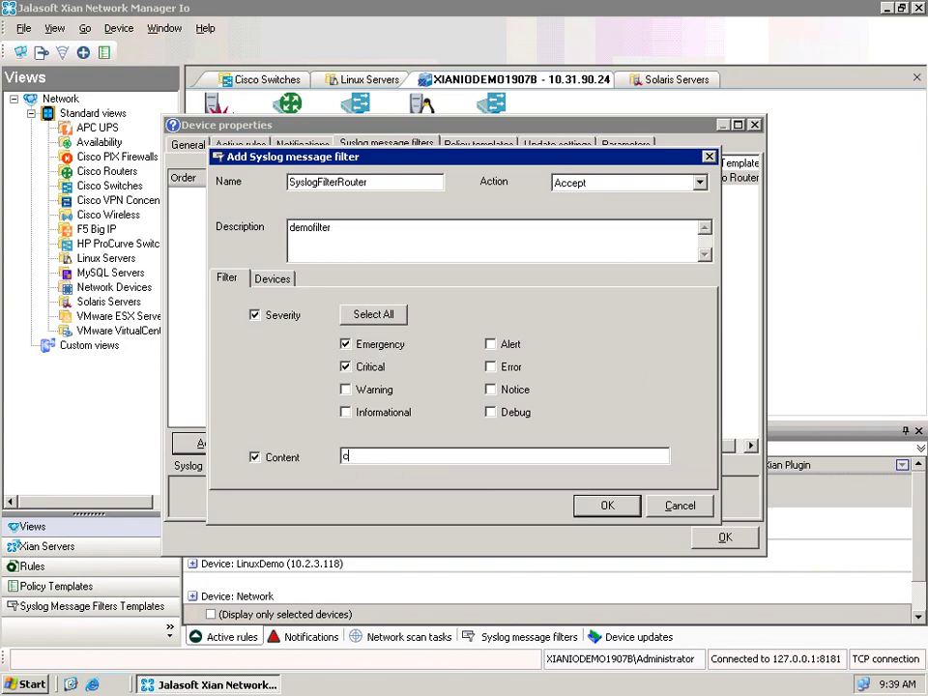
left_click(583, 507)
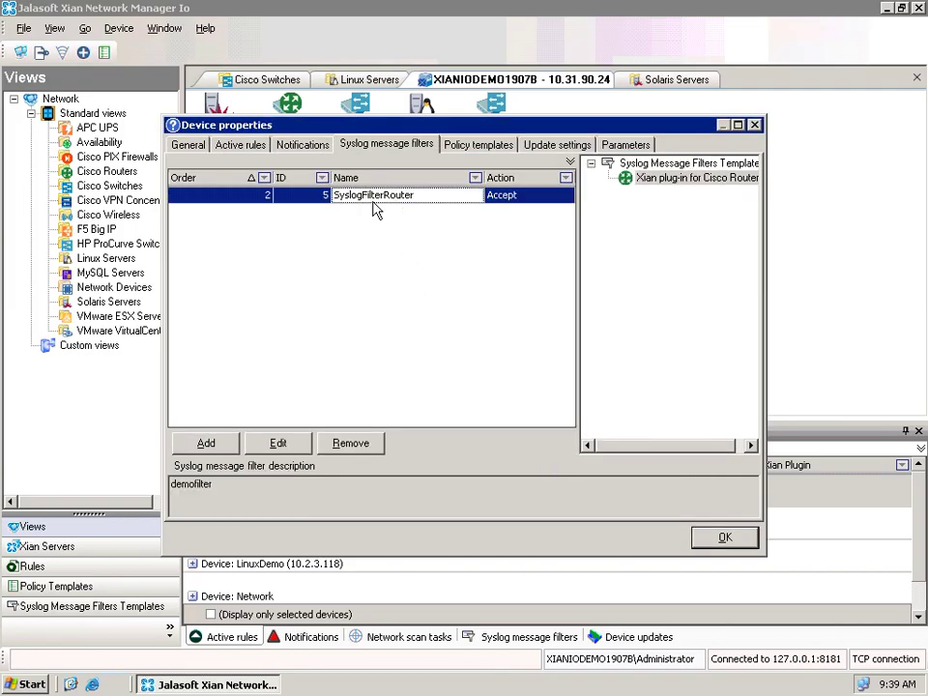
left_click(464, 197)
Try the post-update alert and double-verification options, leaving both turned off.
left_click(486, 147)
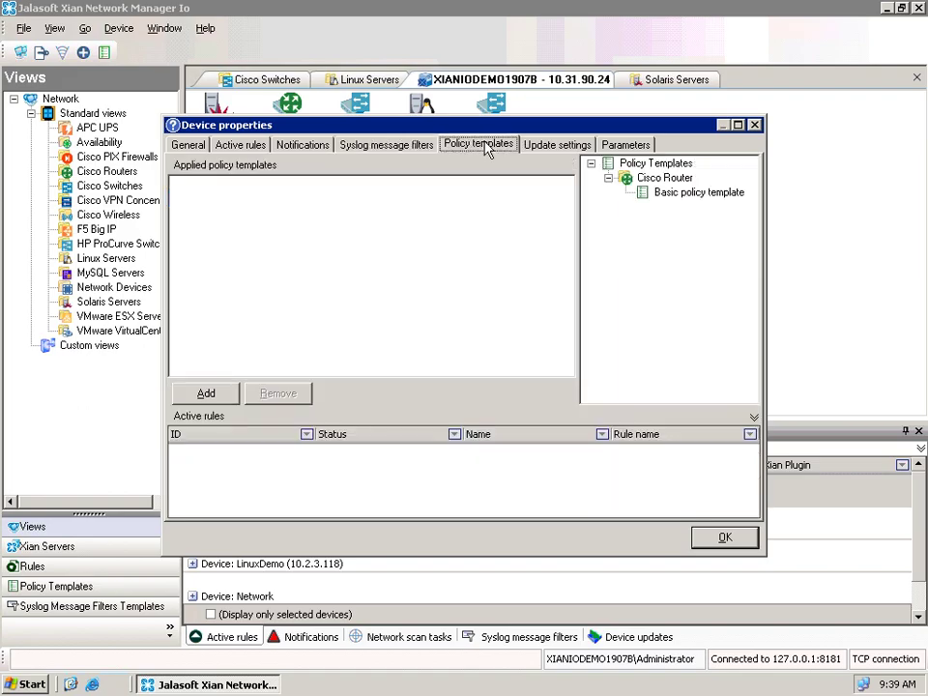
left_click(556, 147)
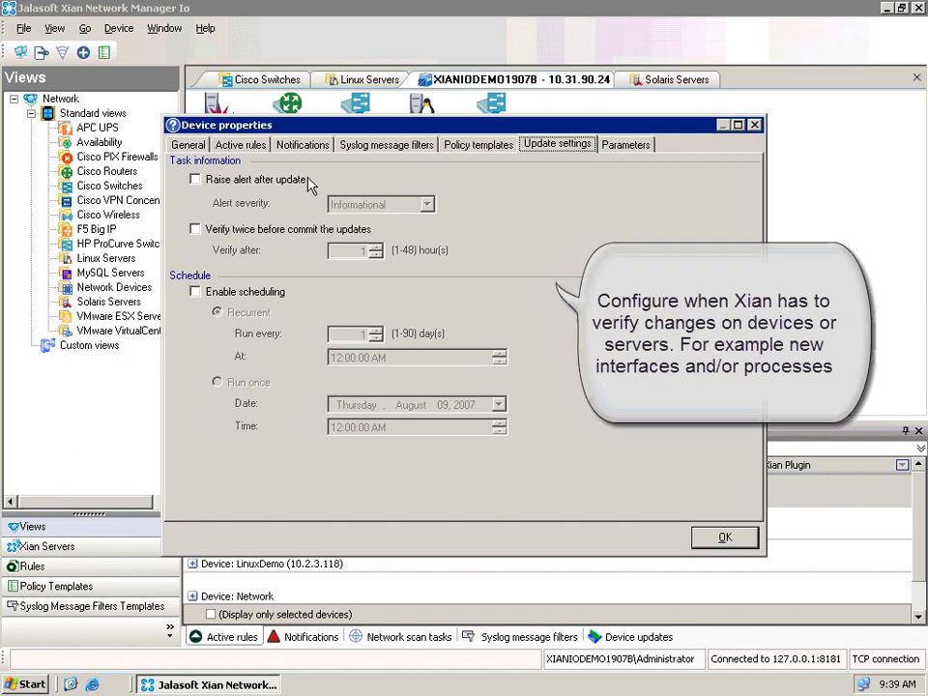
left_click(249, 180)
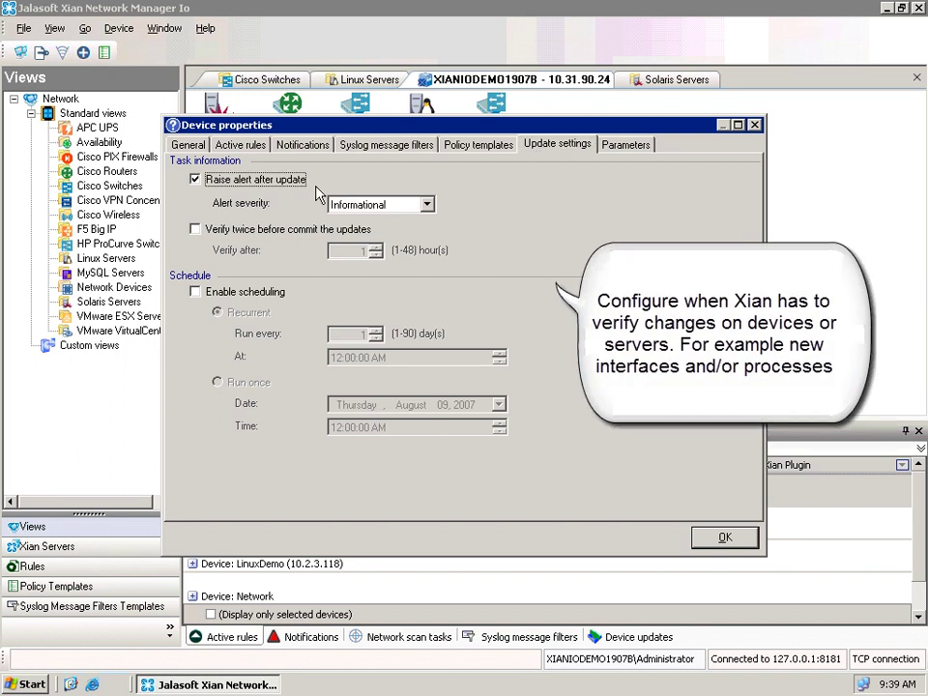
left_click(427, 205)
left_click(427, 206)
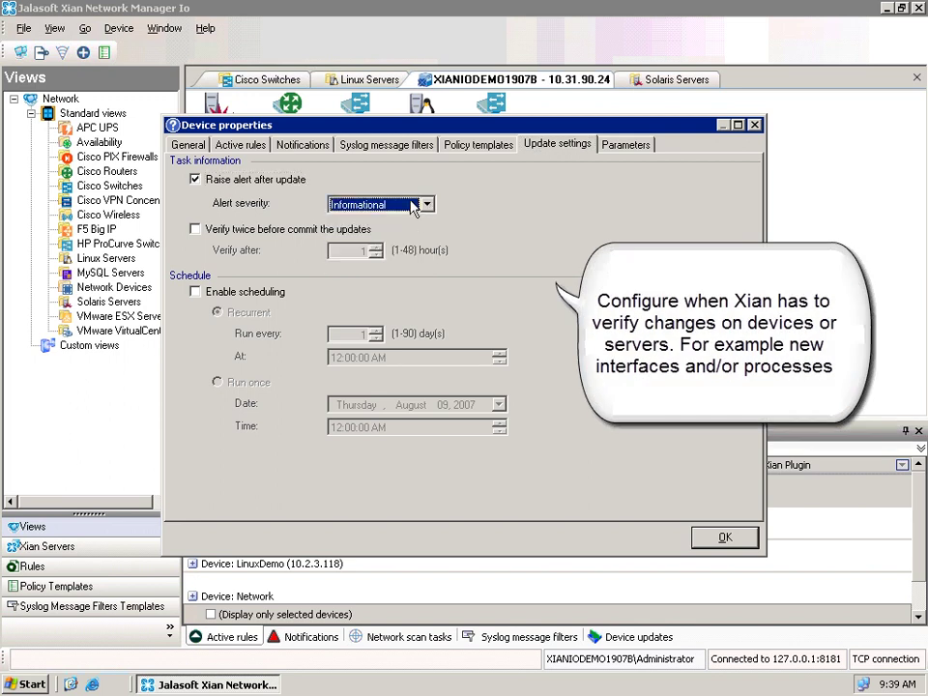
left_click(248, 183)
left_click(246, 234)
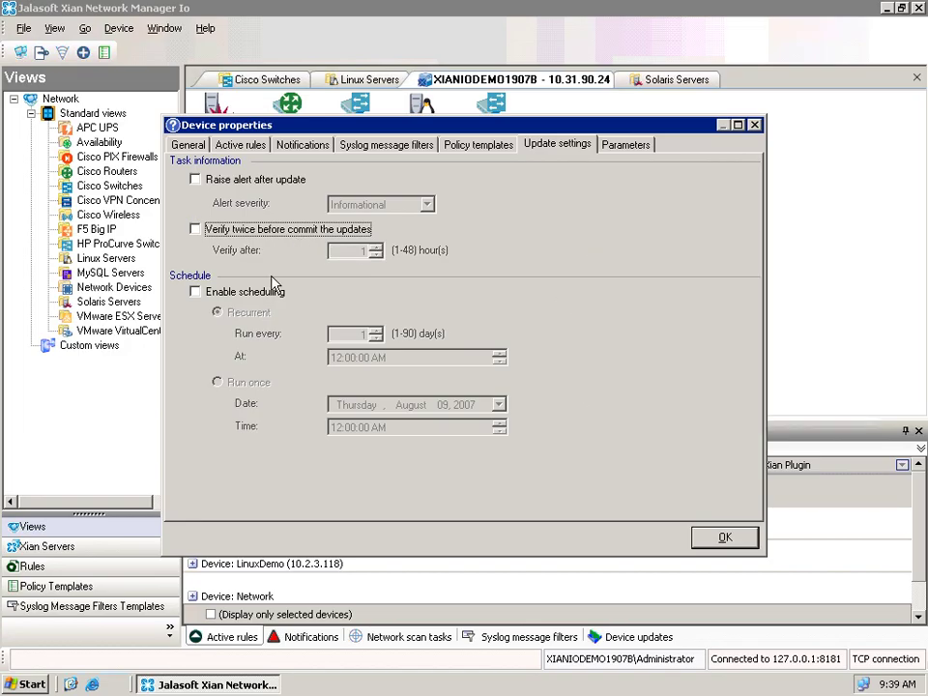
left_click(269, 230)
Enable recurrent scheduled device updates running every 7 days.
left_click(255, 295)
left_click(255, 300)
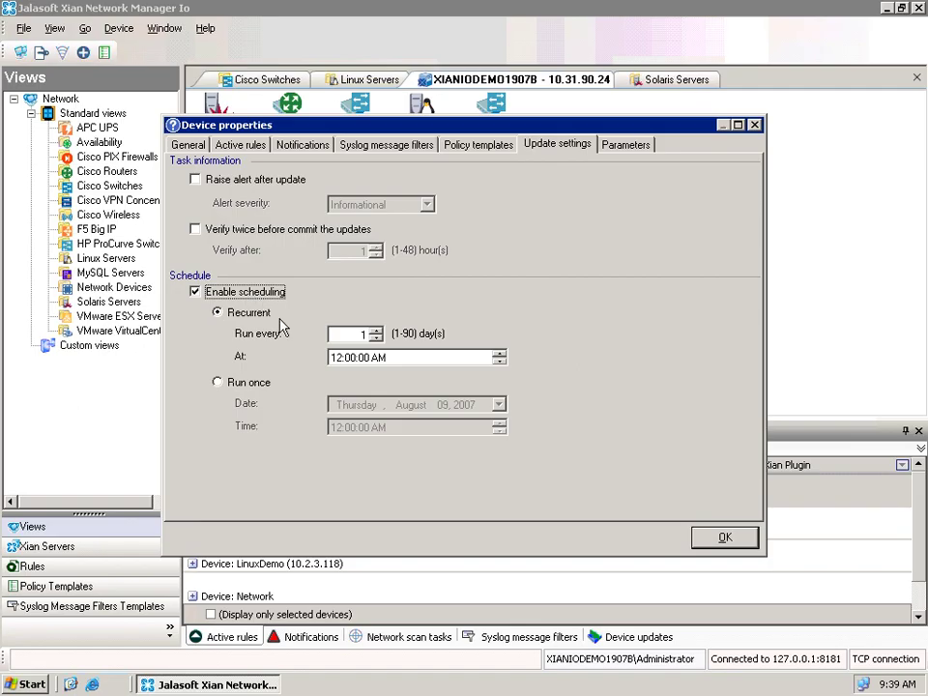
double_click(362, 334)
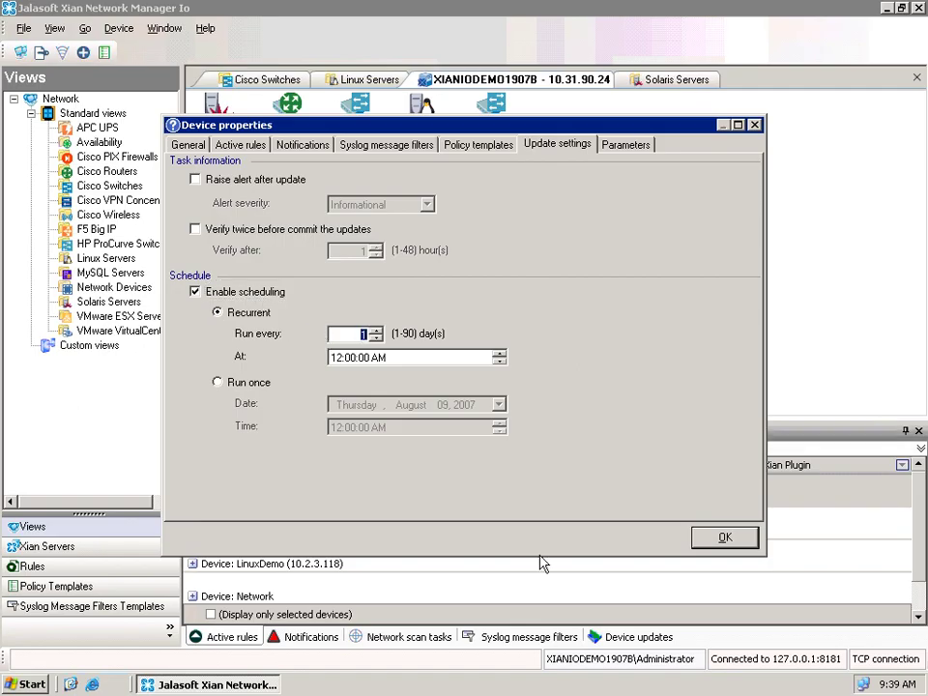
type("7")
left_click(250, 384)
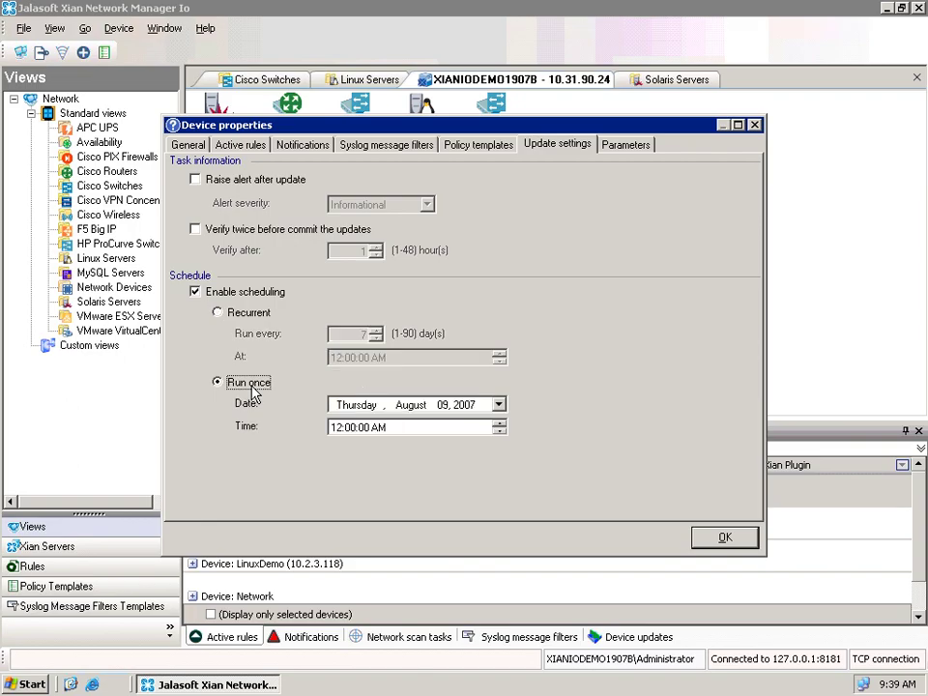
left_click(244, 319)
Apply the device properties and confirm updating the scheduled task.
left_click(645, 147)
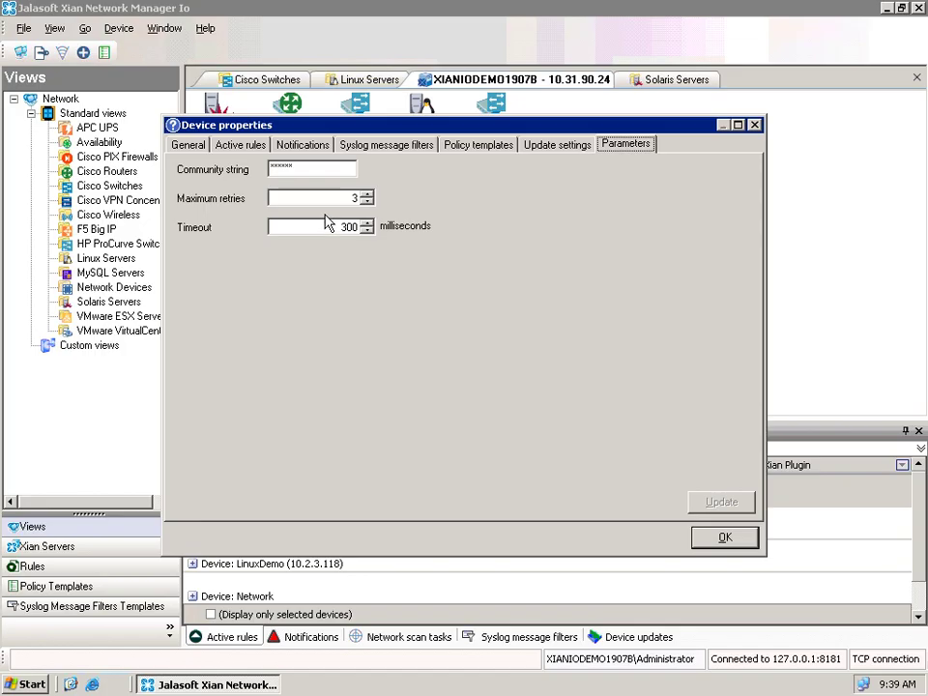
left_click(724, 538)
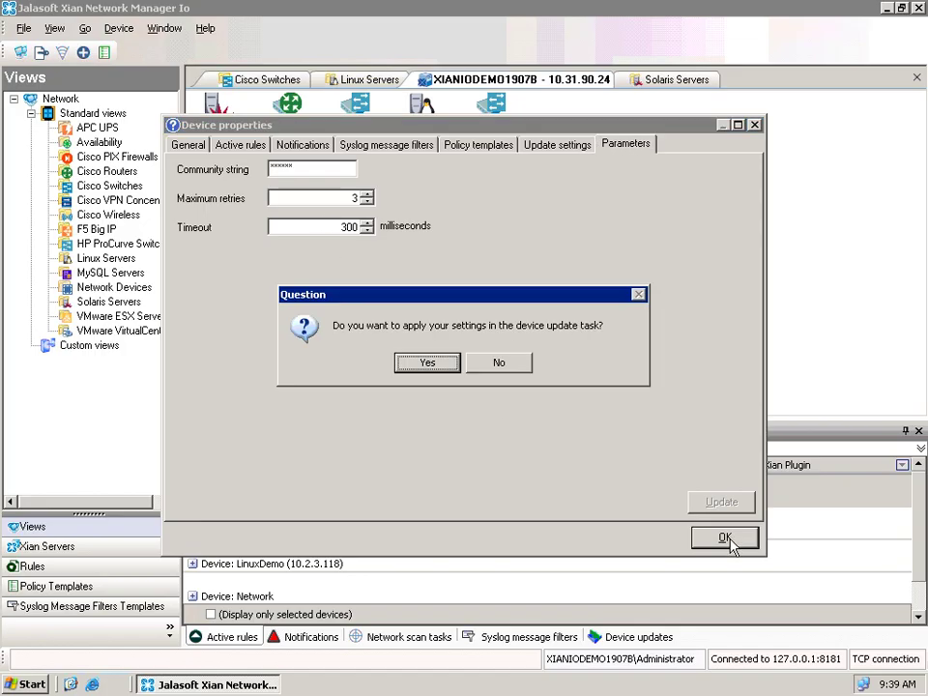
left_click(428, 364)
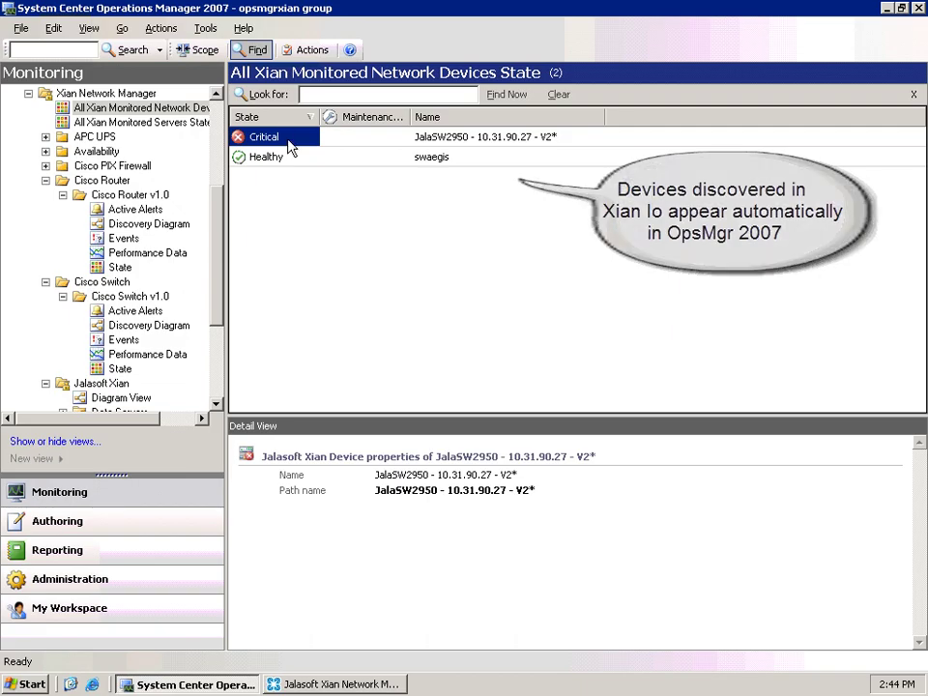
Open the Alert View for the Critical JalaSW2950 switch.
left_click(287, 139)
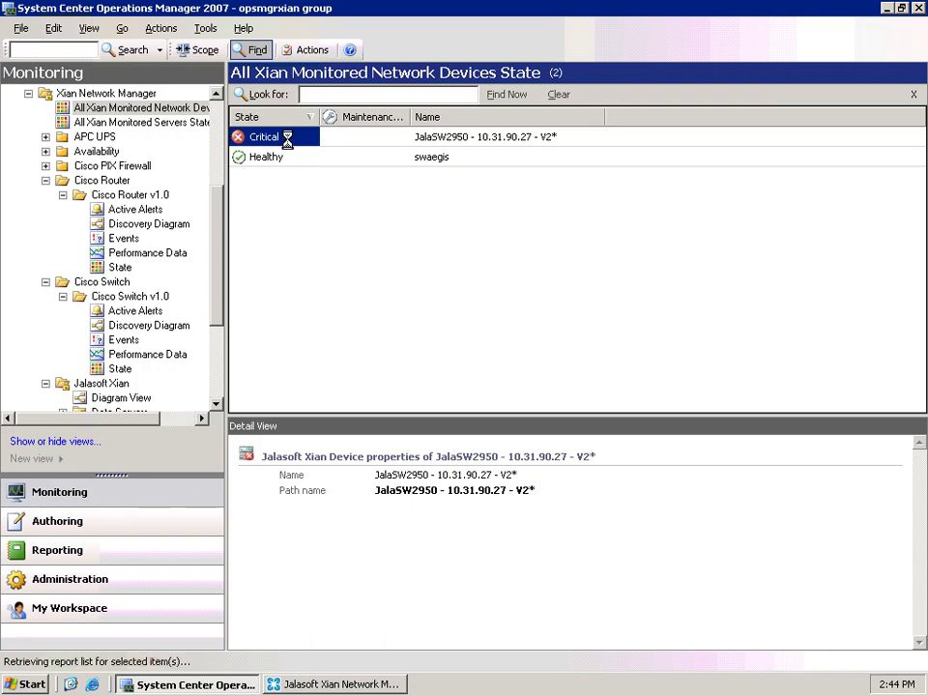
right_click(289, 141)
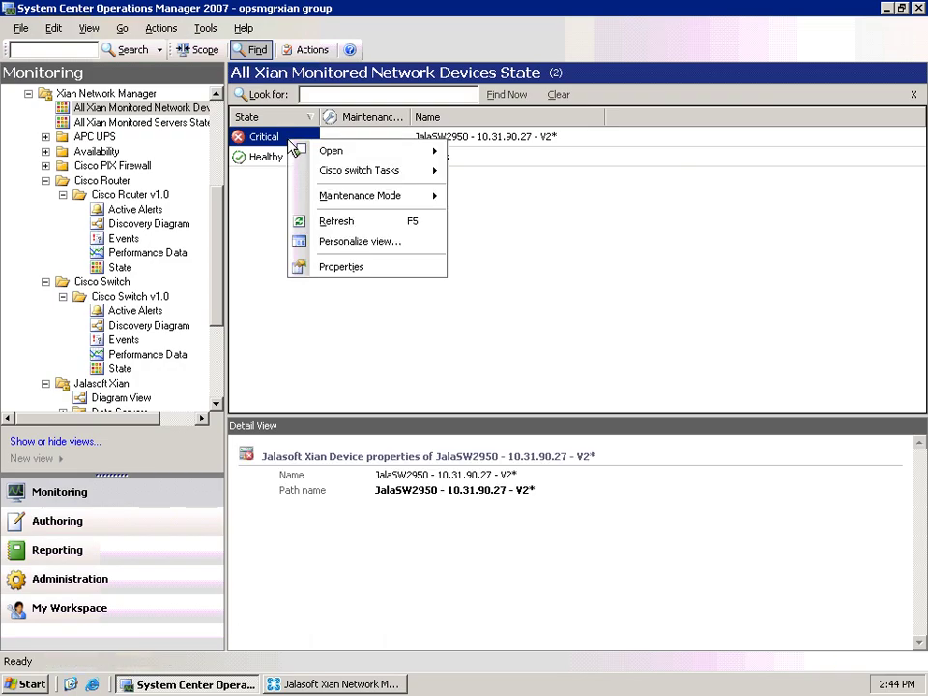
mouse_move(399, 150)
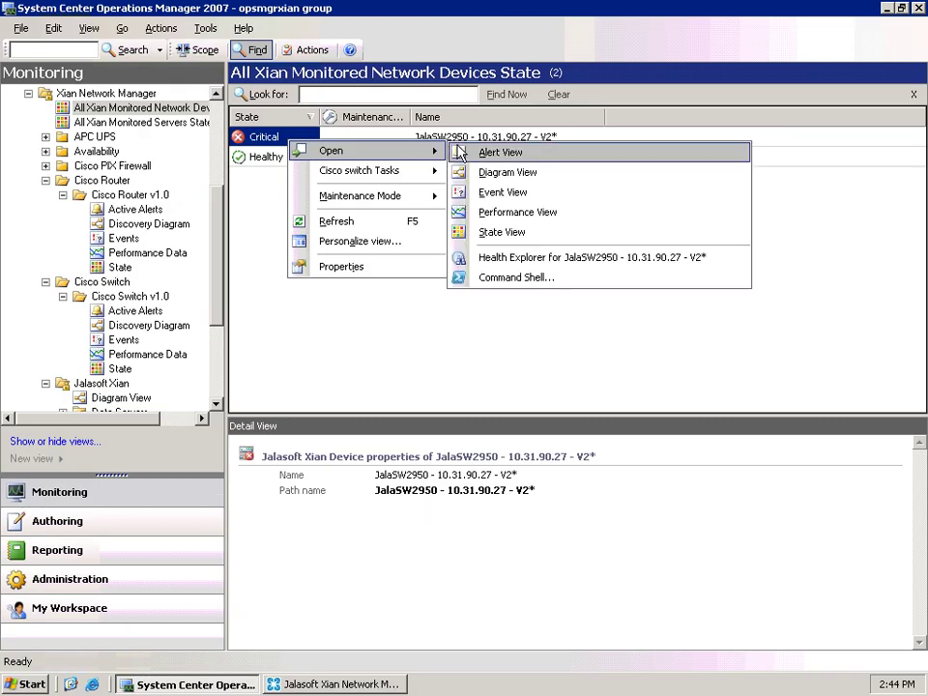
left_click(561, 153)
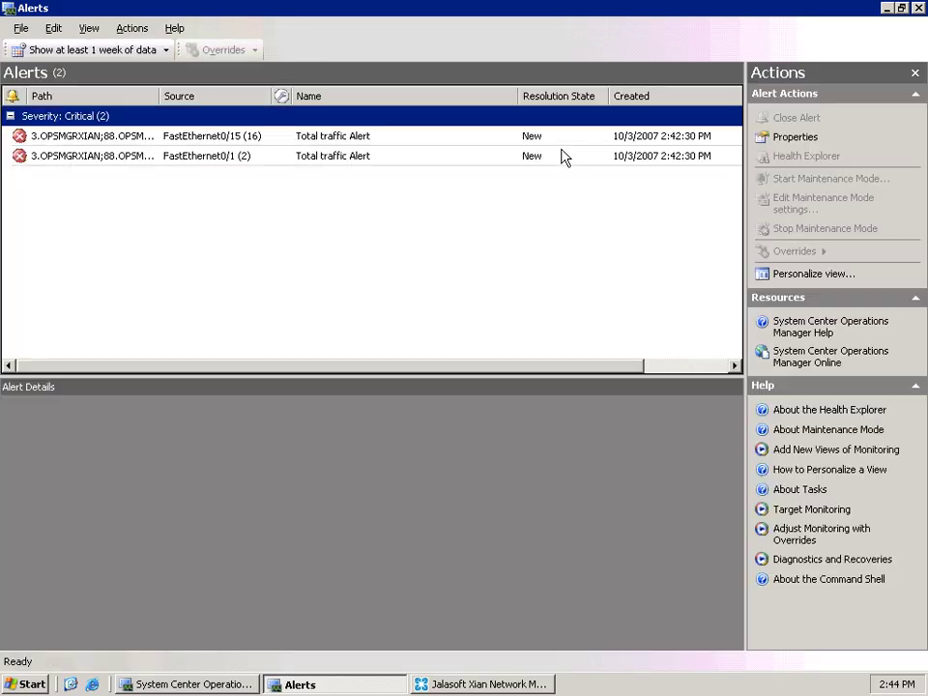
Read the FastEthernet0/15 Total traffic alert details, then open its Performance View.
left_click(372, 140)
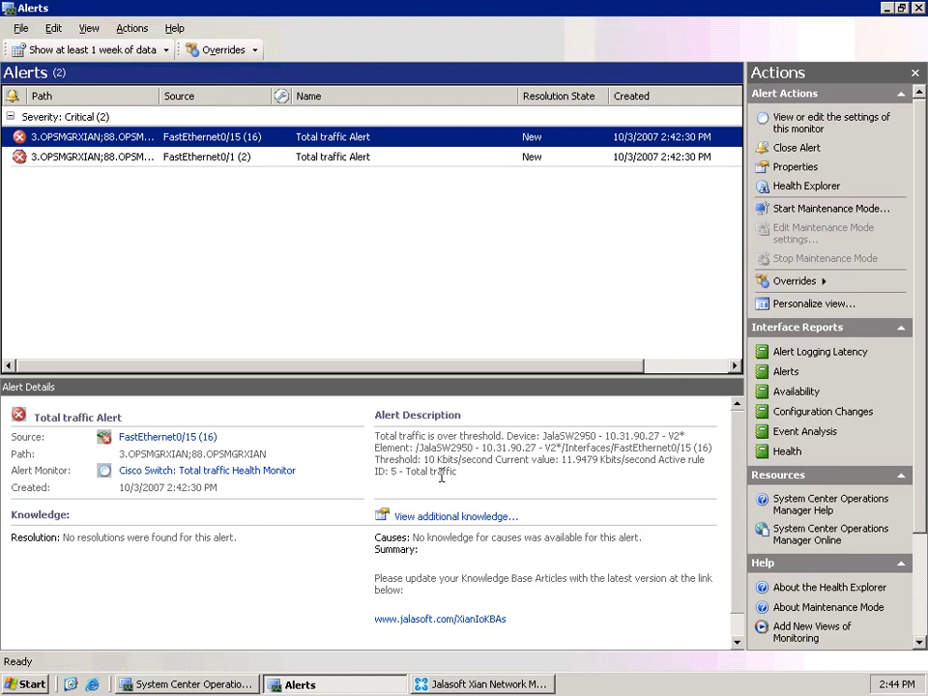
left_click_drag(460, 474, 375, 436)
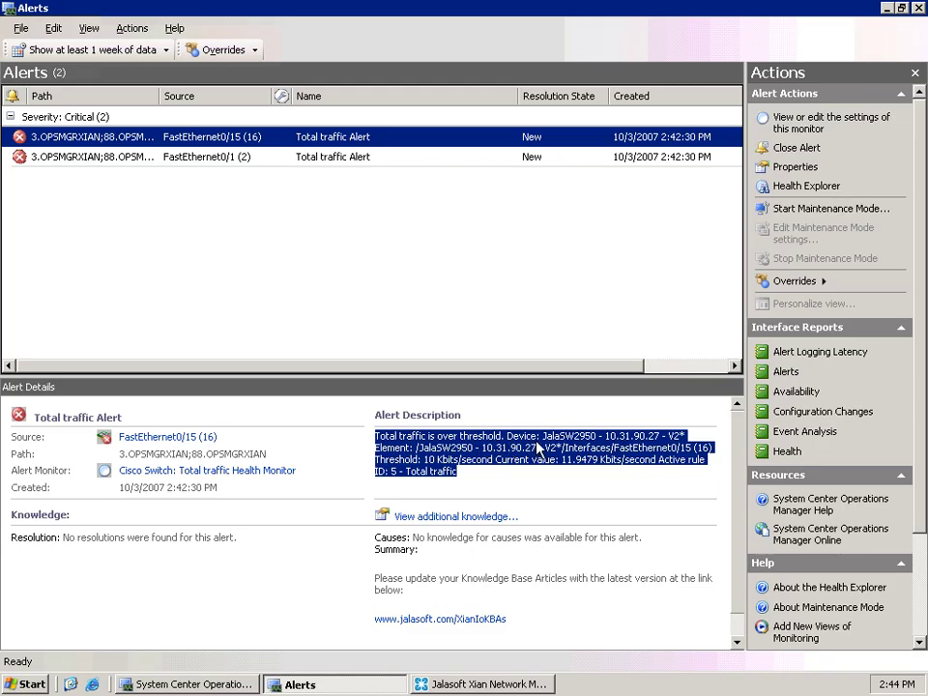
left_click(348, 136)
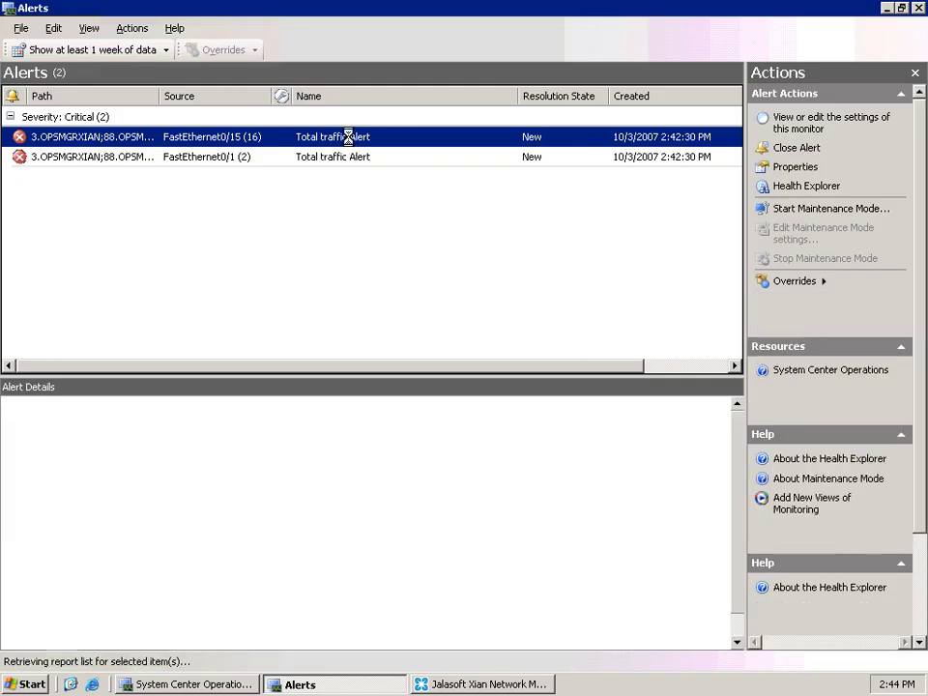
right_click(348, 136)
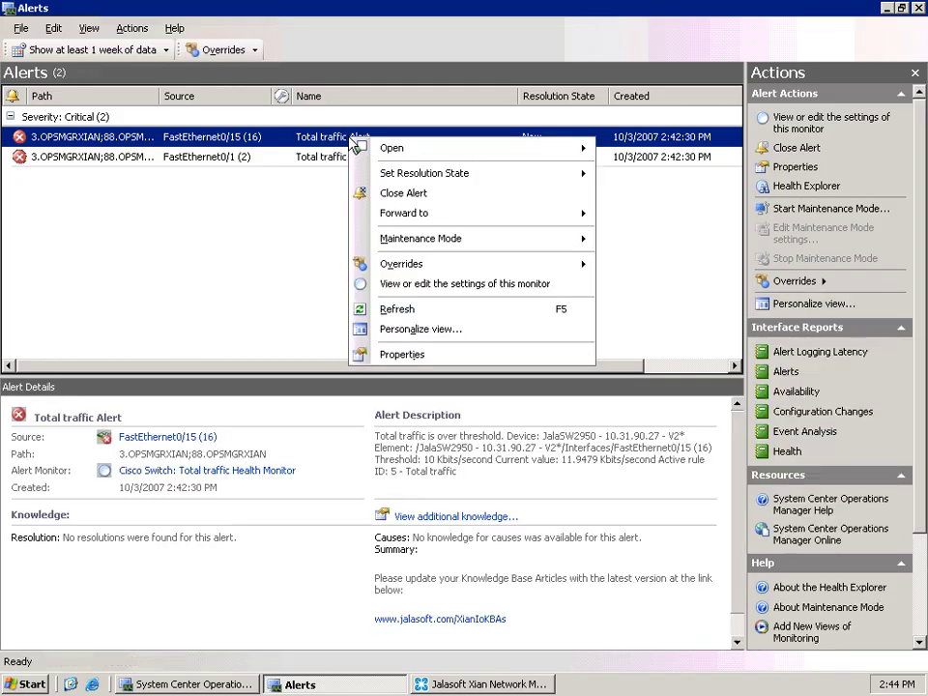
mouse_move(499, 153)
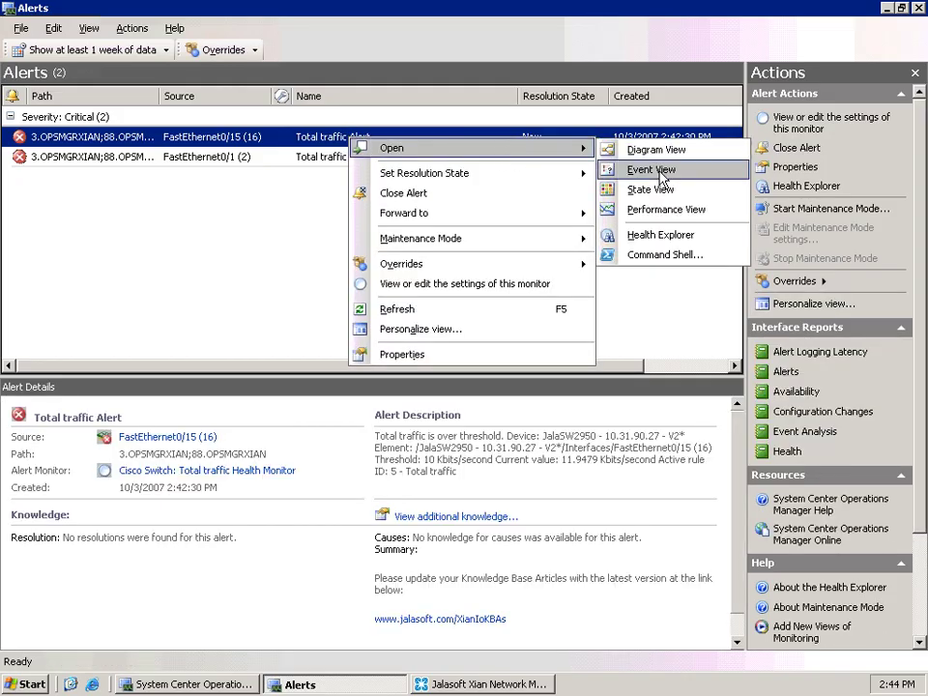
left_click(672, 213)
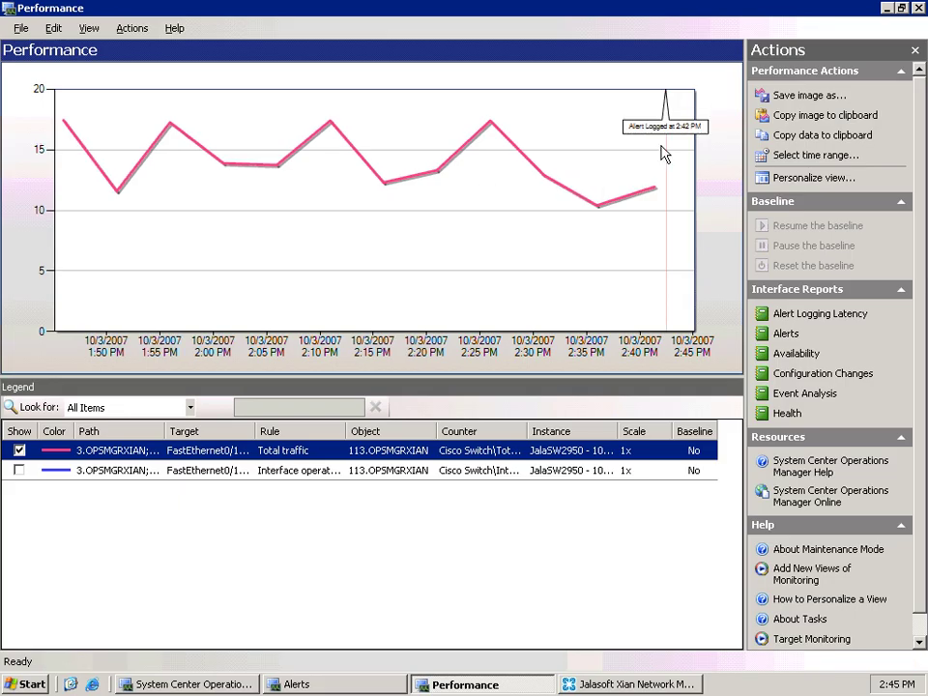
Show the 2:42 PM alert marker: 11.9479 Kbits/second, above the 10 Kbits/second threshold.
mouse_move(678, 130)
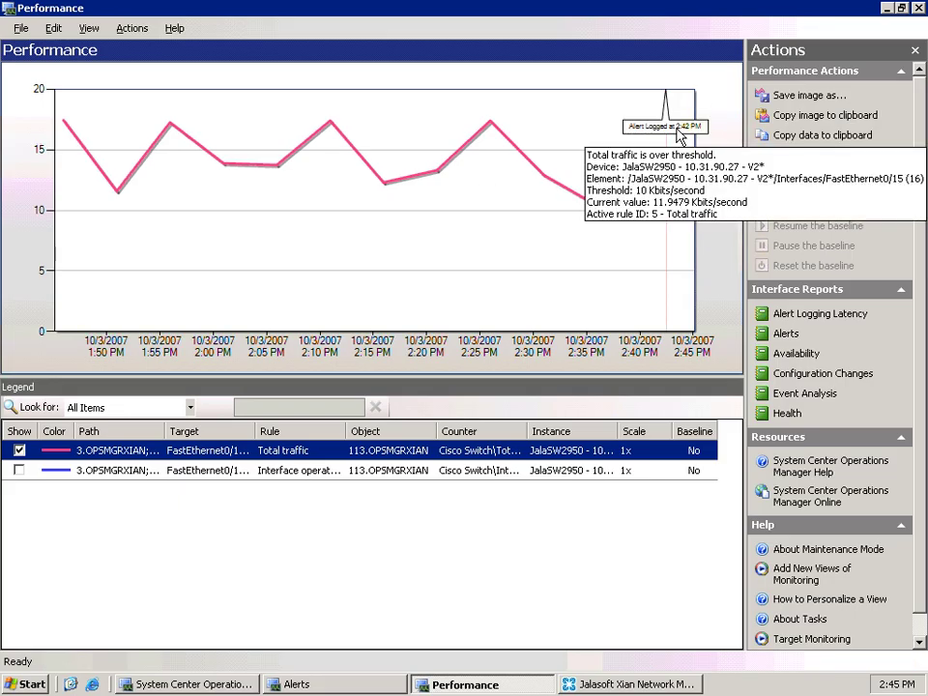